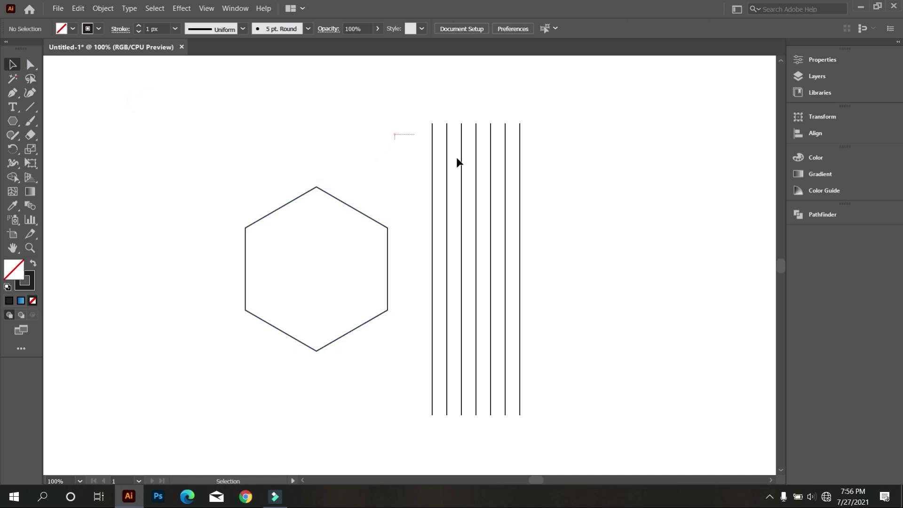
Create a reflected copy of the seven vertical lines about an axis angled at 30°
right_click(568, 162)
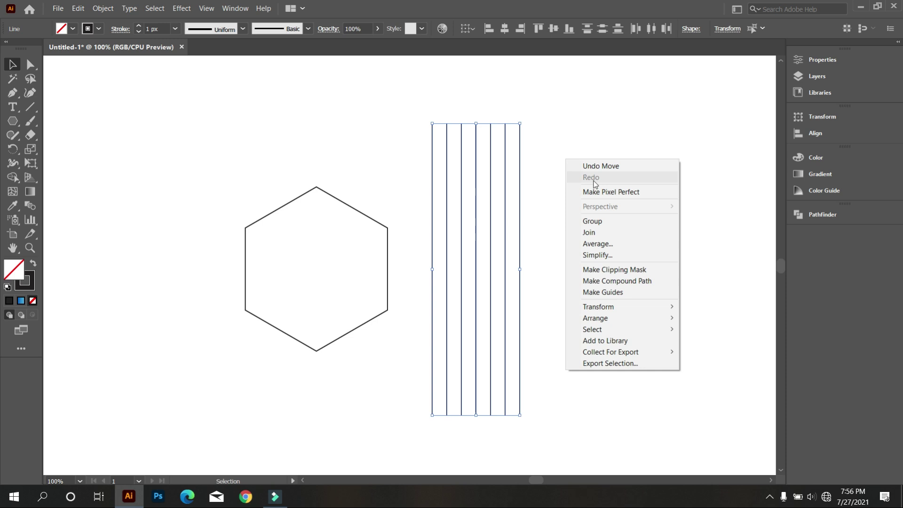
mouse_move(624, 309)
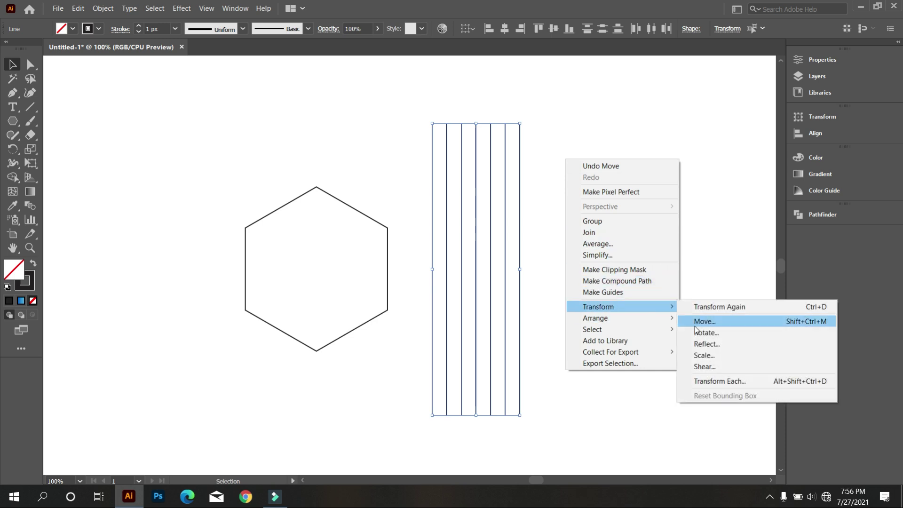
click(719, 344)
click(798, 247)
text(30)
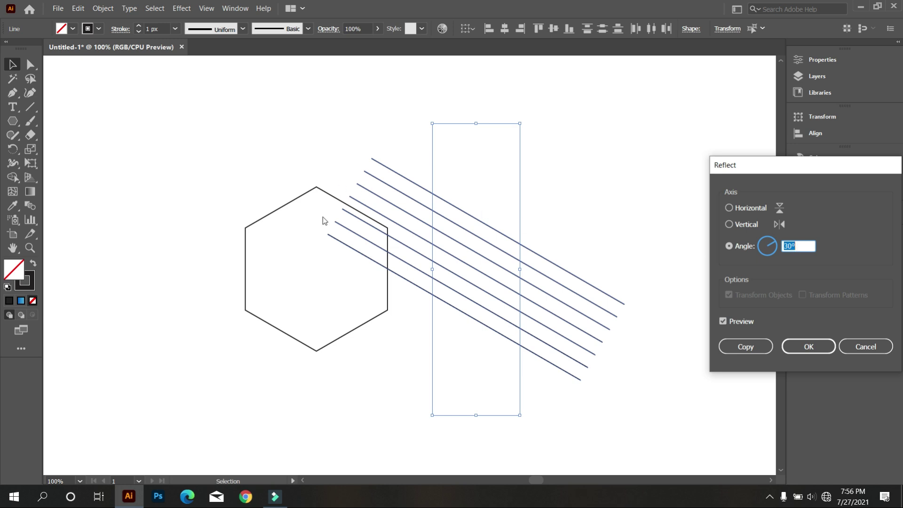
click(761, 350)
Create a copy of the slanted lines reflected across the horizontal axis, completing the three-way line grid
right_click(580, 166)
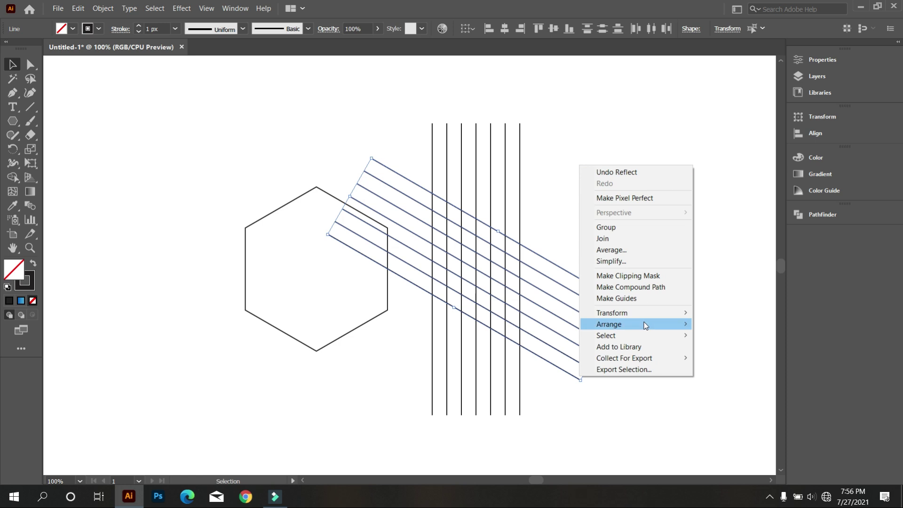
mouse_move(640, 320)
click(727, 349)
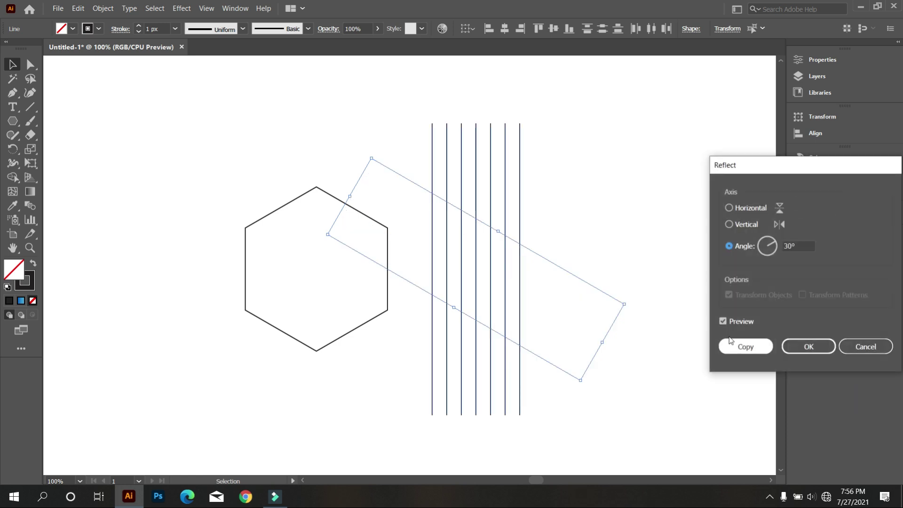
click(729, 208)
click(750, 345)
Delete the hexagon beside the line grid
click(646, 376)
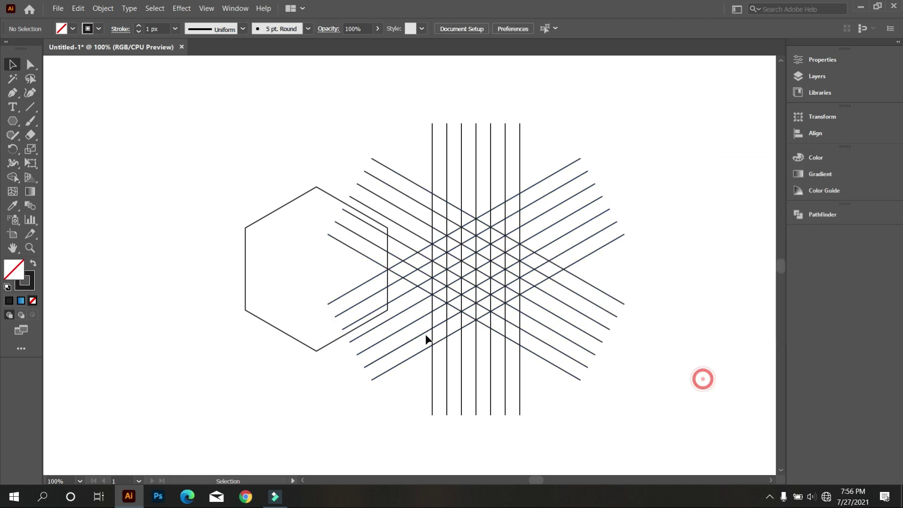
drag(245, 190, 294, 238)
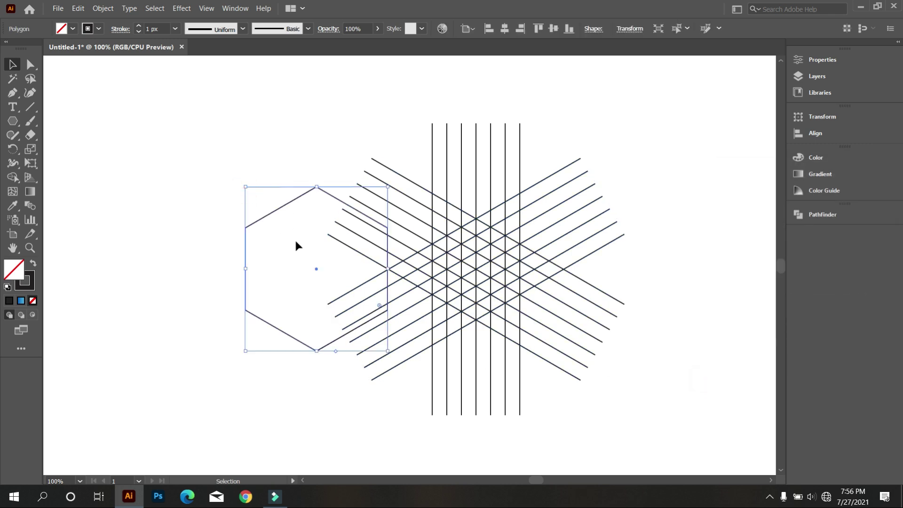
key(Delete)
Select all grid lines, activate the Shape Builder tool and set the fill colour to black
scroll(572, 268, up, 1)
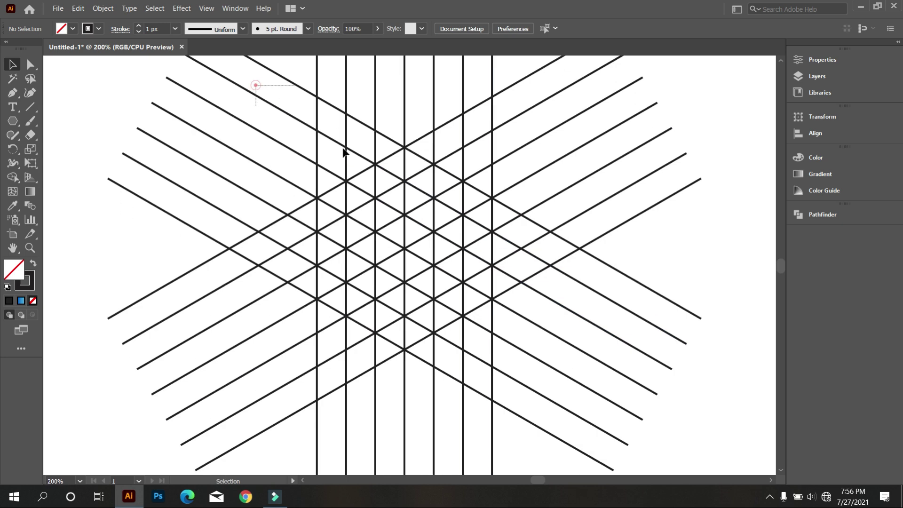
drag(302, 115, 543, 351)
click(12, 177)
click(71, 29)
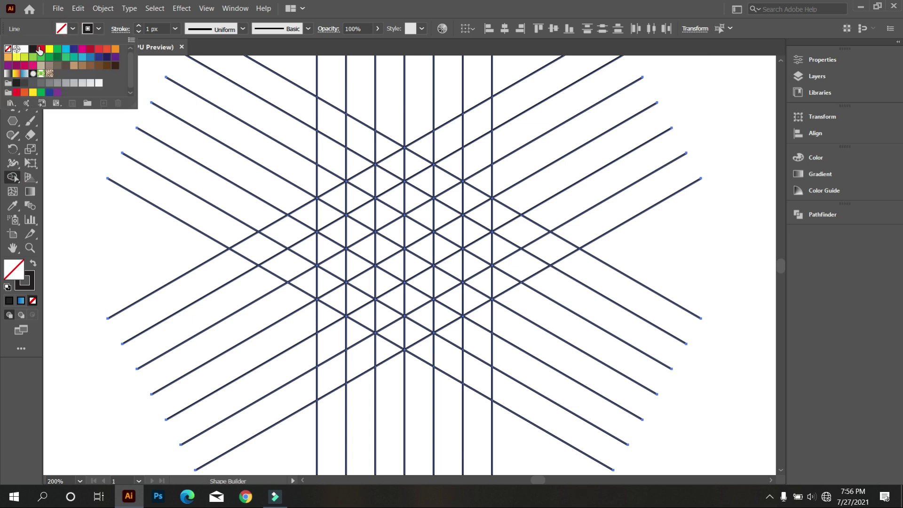
click(34, 49)
Merge grid cells into two parallel black bands sloping down to the grid's right-hand vertical line
scroll(440, 196, up, 1)
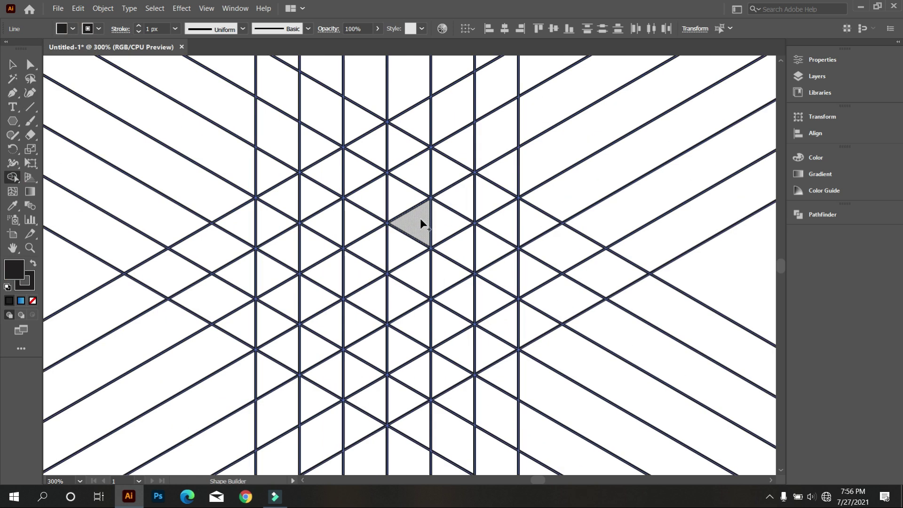
mouse_move(283, 199)
mouse_down()
mouse_move(341, 237)
mouse_move(374, 230)
mouse_up()
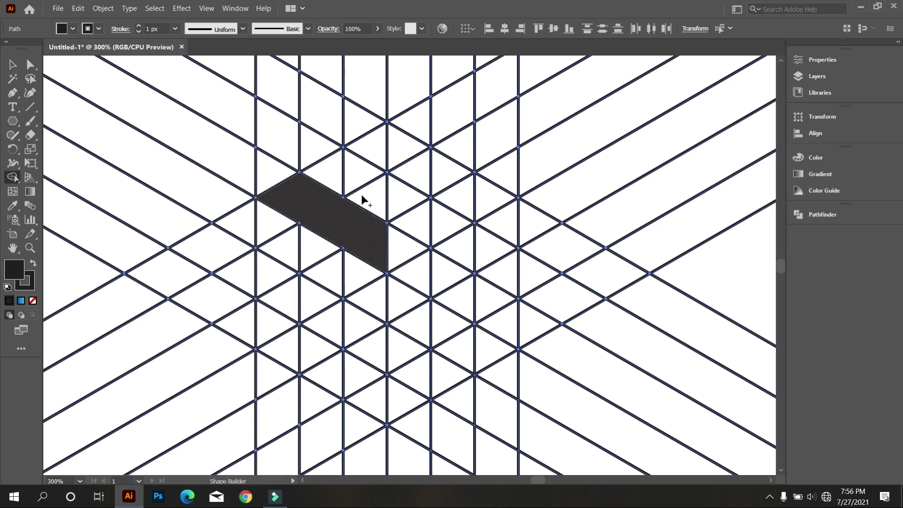
drag(366, 145, 461, 193)
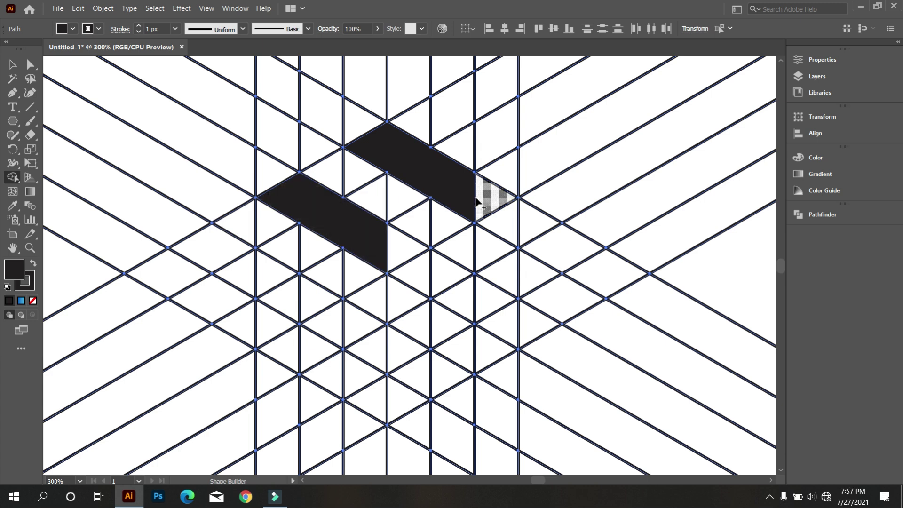
drag(465, 187, 492, 198)
mouse_move(371, 245)
mouse_down()
mouse_move(440, 264)
mouse_move(485, 287)
mouse_move(502, 310)
mouse_up()
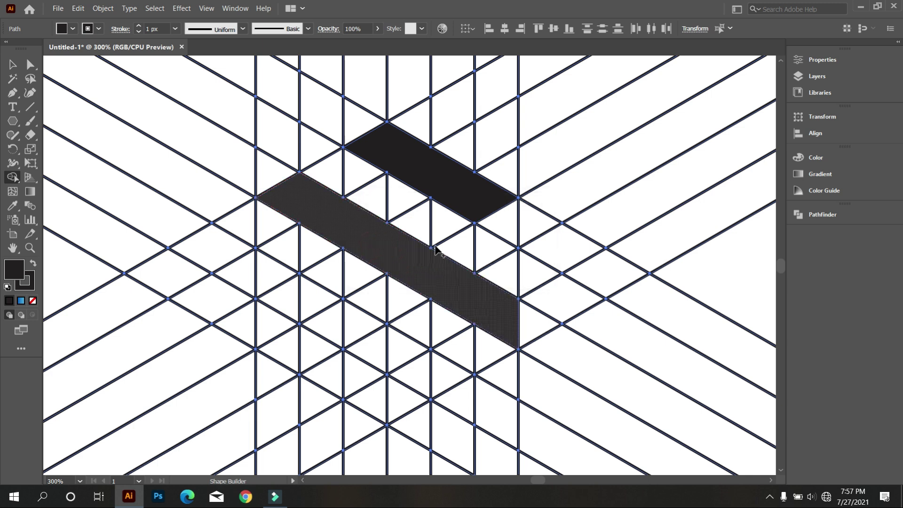
mouse_move(472, 204)
mouse_down()
mouse_move(491, 207)
mouse_move(502, 231)
mouse_up()
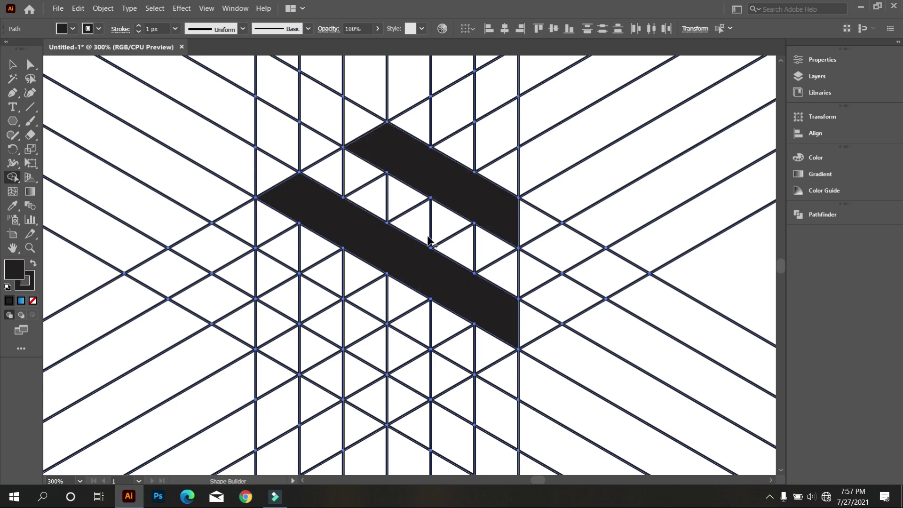
Extend the upper black band from its peak down to the lower band by merging the cells between them
scroll(403, 301, up, 1)
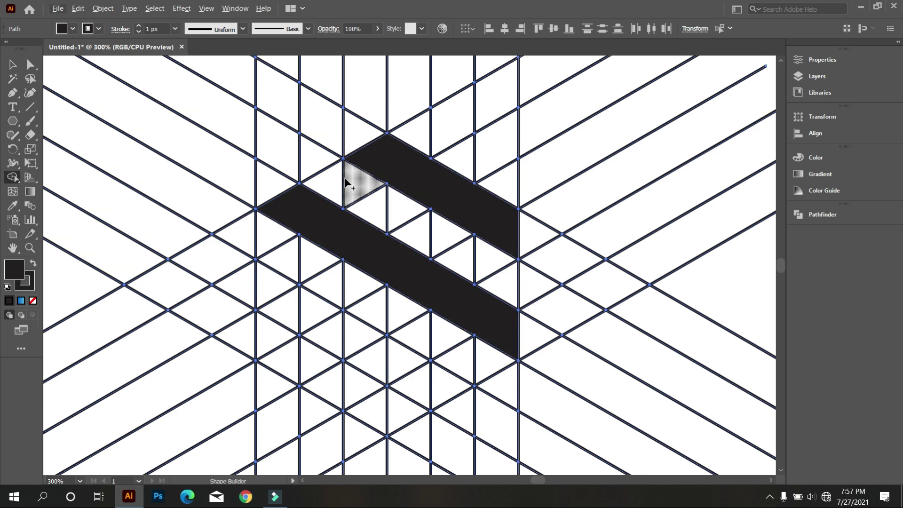
scroll(353, 180, up, 1)
drag(392, 152, 330, 182)
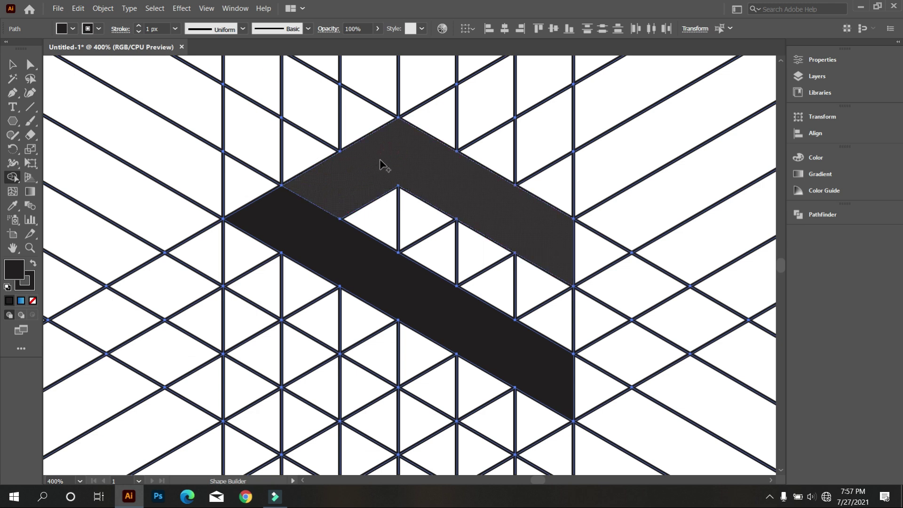
Select both black shapes and move them clear of the line grid
scroll(369, 187, down, 3)
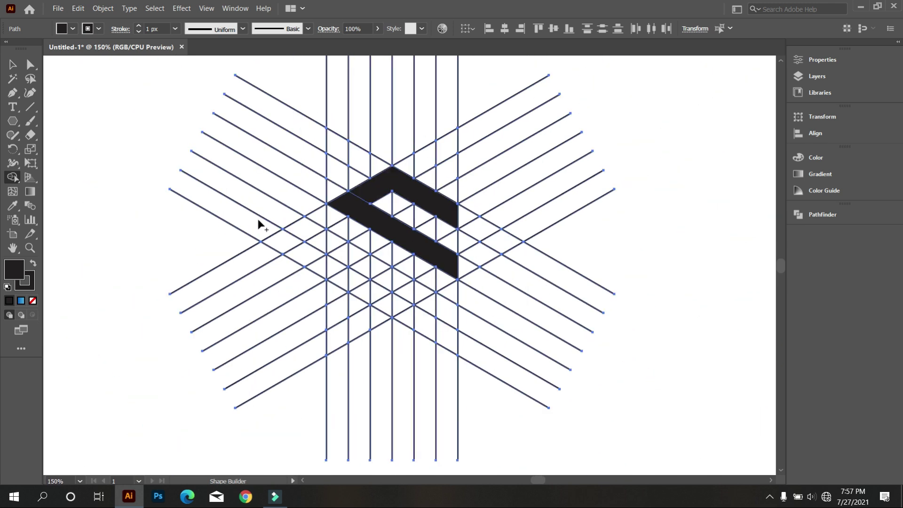
click(13, 64)
click(80, 161)
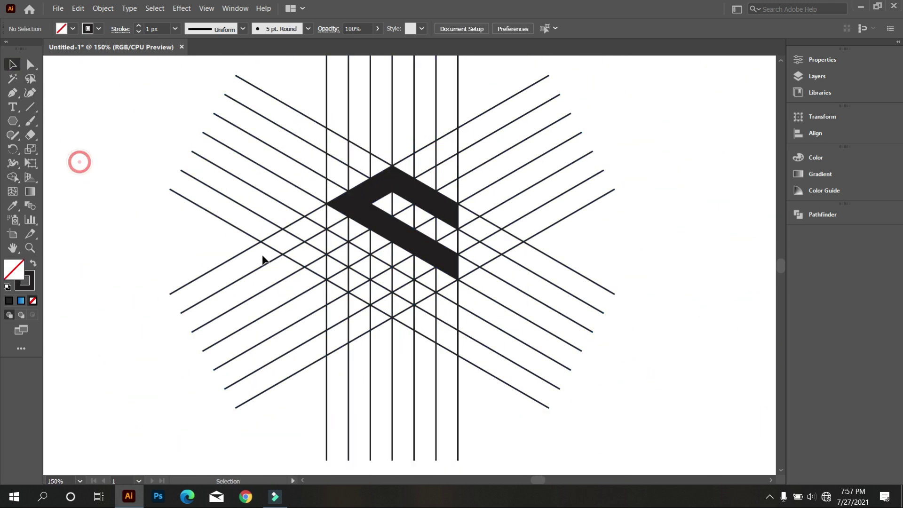
click(385, 222)
shift+click(392, 184)
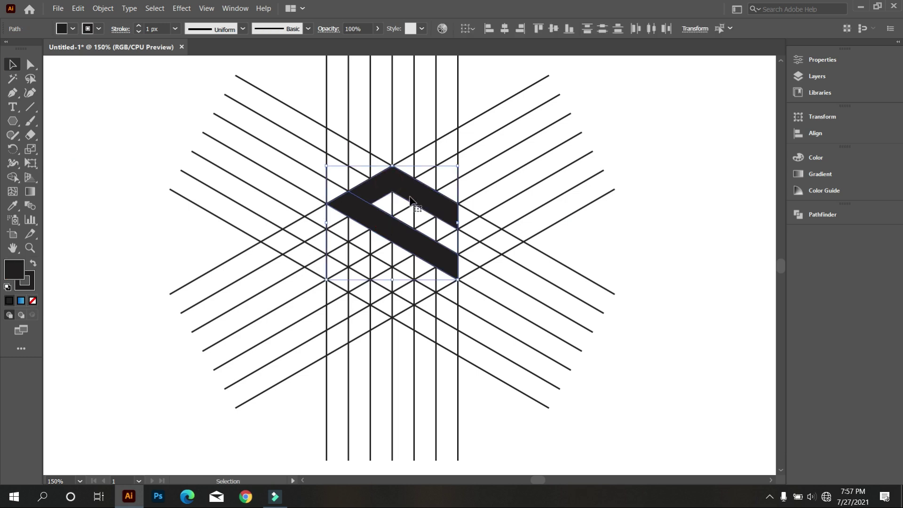
scroll(414, 203, down, 1)
drag(414, 202, 145, 181)
Delete the leftover grid lines, then centre the black mark and enlarge it to about twice its size
drag(250, 116, 547, 386)
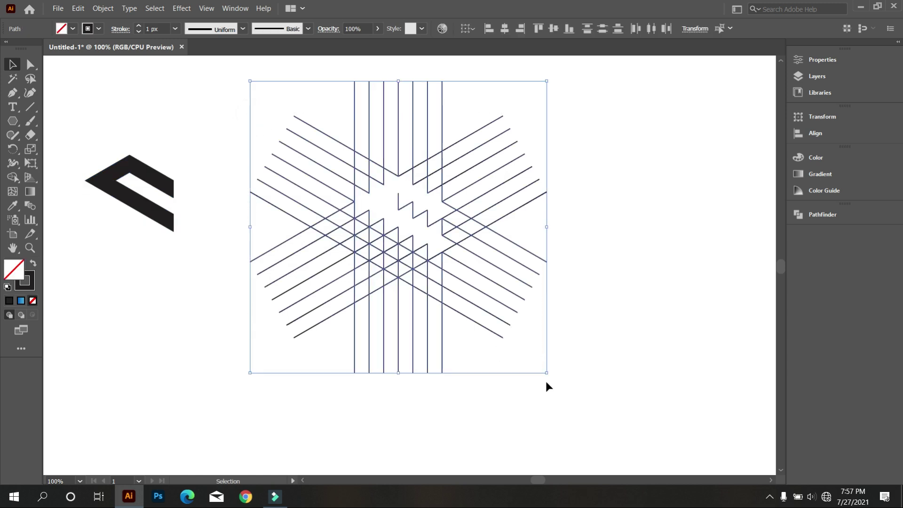
key(Delete)
drag(165, 218, 501, 363)
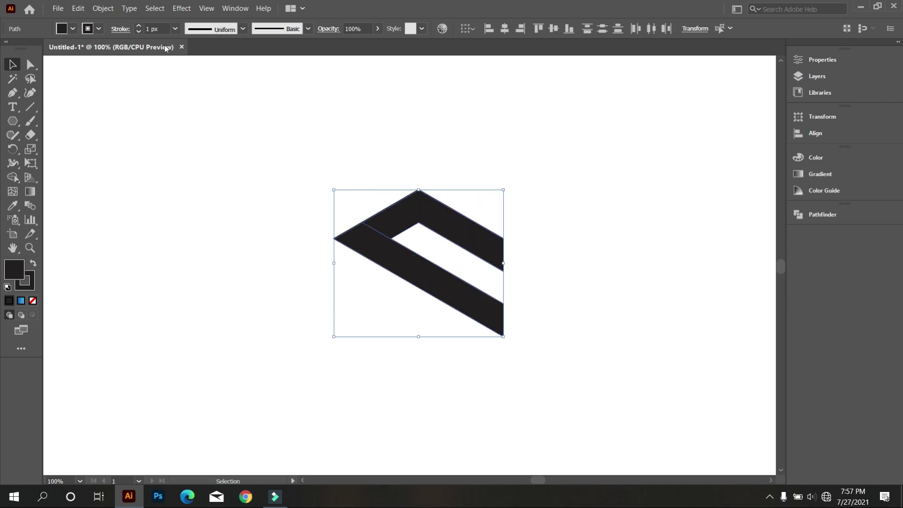
click(175, 29)
click(151, 87)
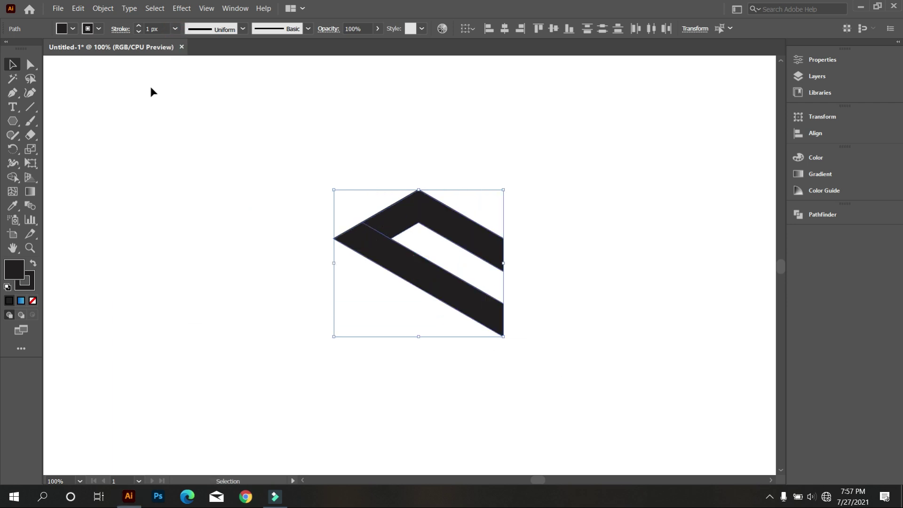
click(119, 137)
click(393, 213)
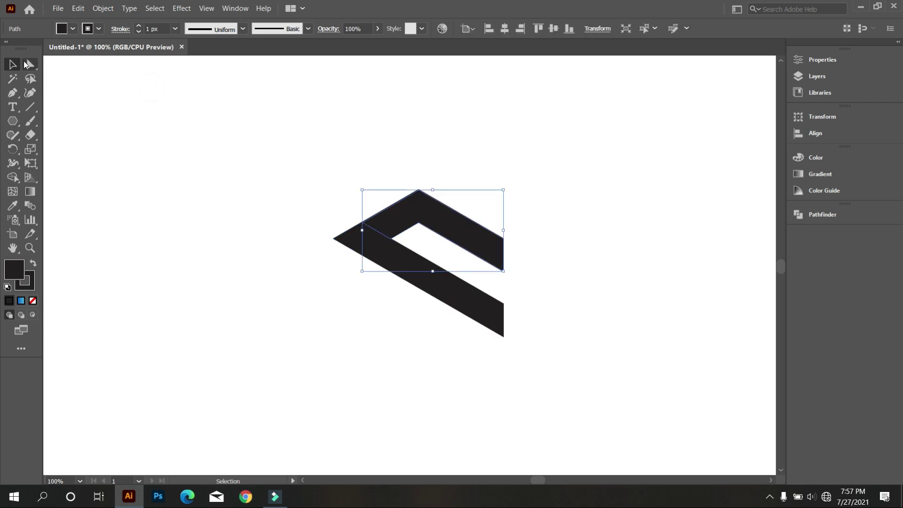
click(25, 63)
click(16, 62)
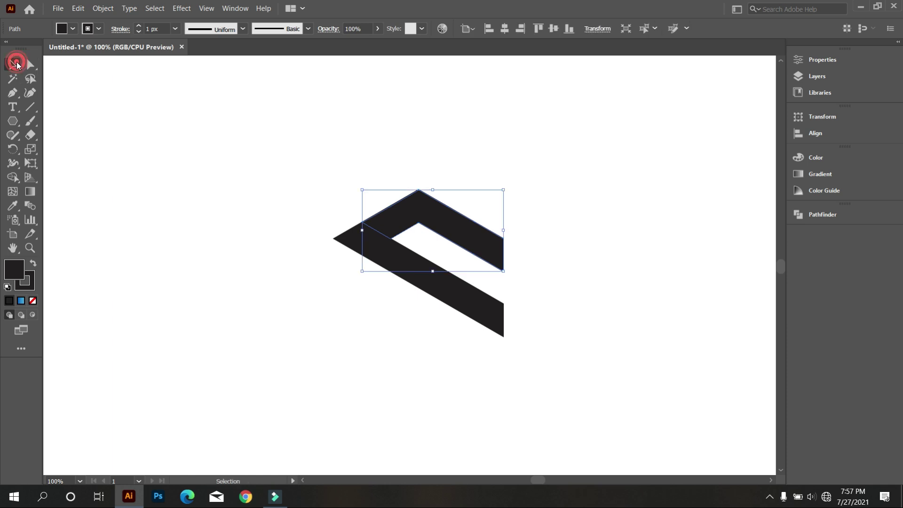
click(151, 102)
Copy the upper black shape and paste the duplicate at exactly the same position
click(410, 212)
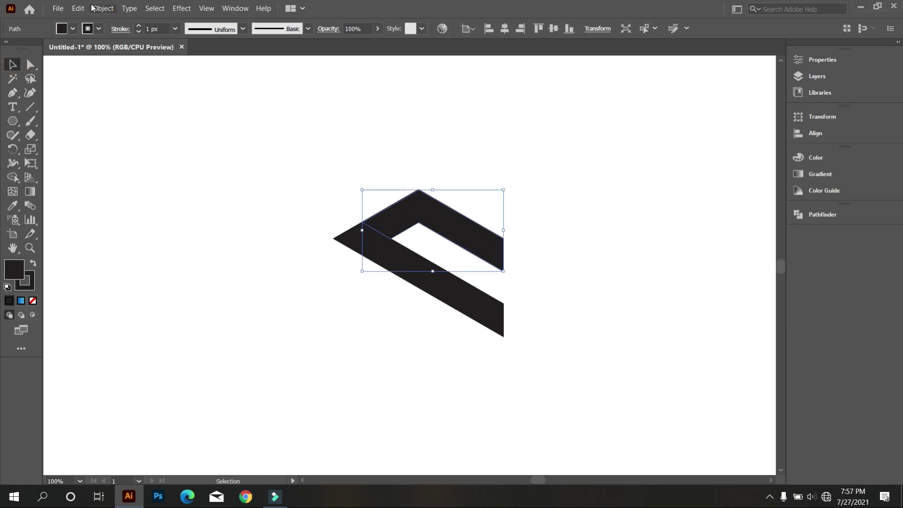
click(79, 8)
click(106, 57)
click(78, 8)
click(117, 99)
Round the left corner of the upper shape's duplicate where it meets the lower band
click(31, 65)
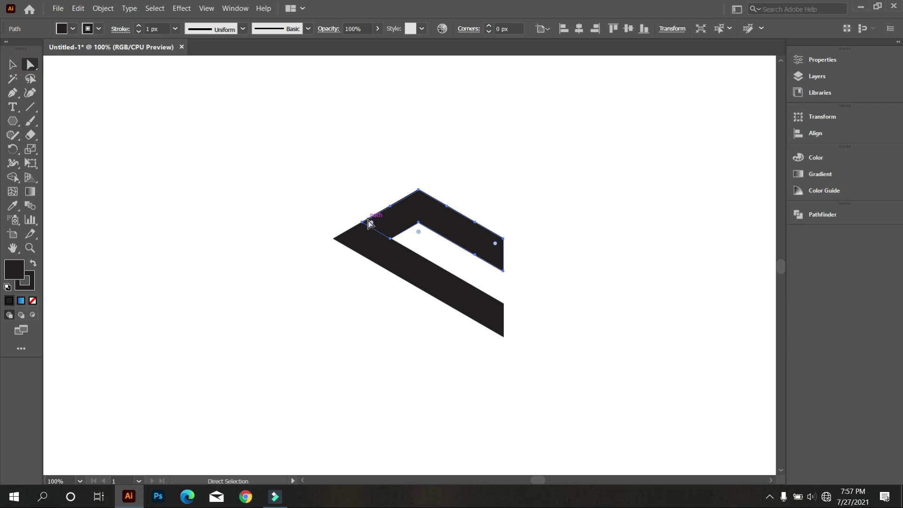
drag(370, 225, 454, 236)
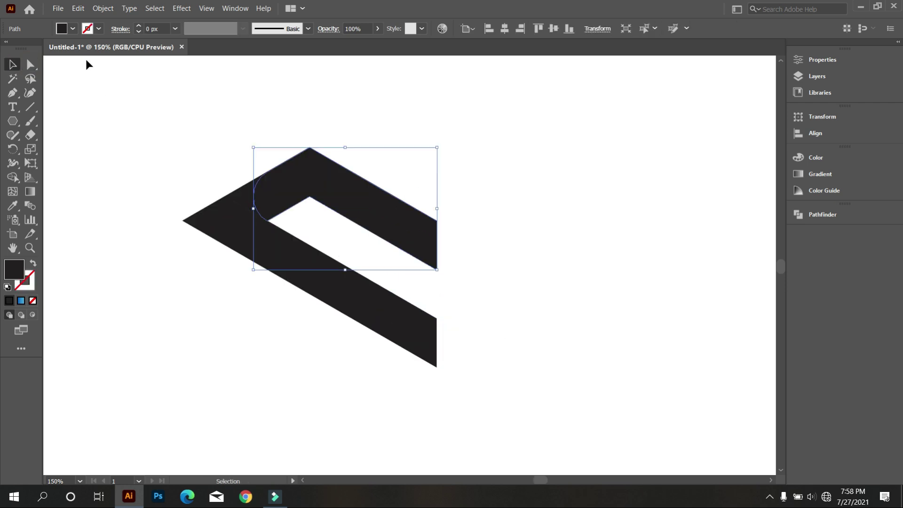
click(30, 64)
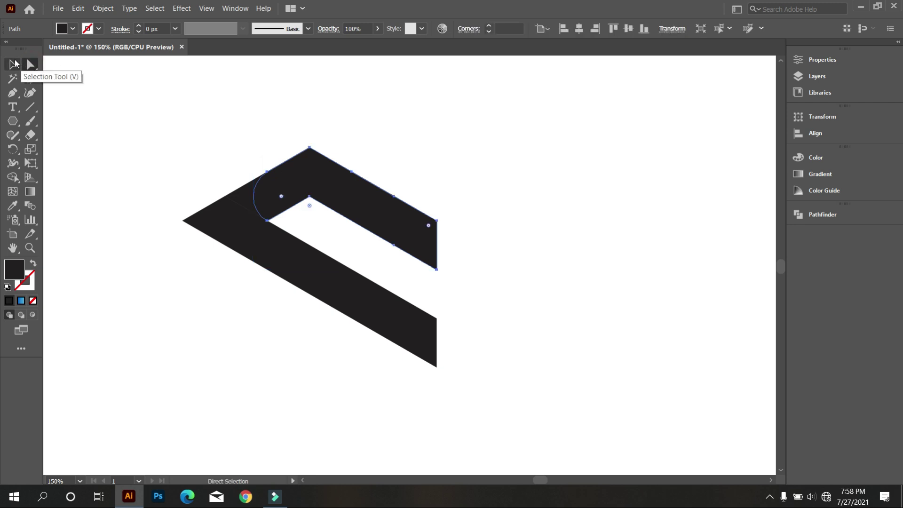
click(14, 62)
Merge the small corner piece outside the rounded curve into the lower band with Shape Builder
click(169, 120)
drag(123, 118, 538, 374)
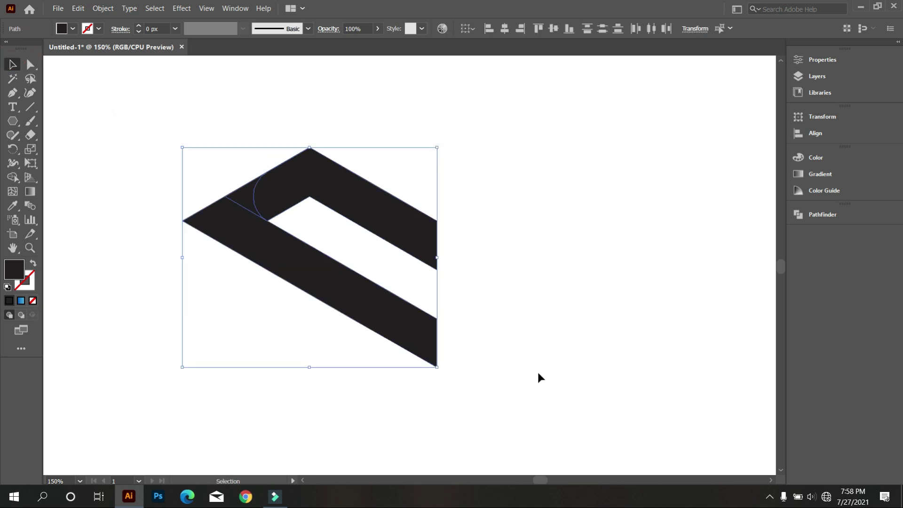
click(12, 178)
click(233, 231)
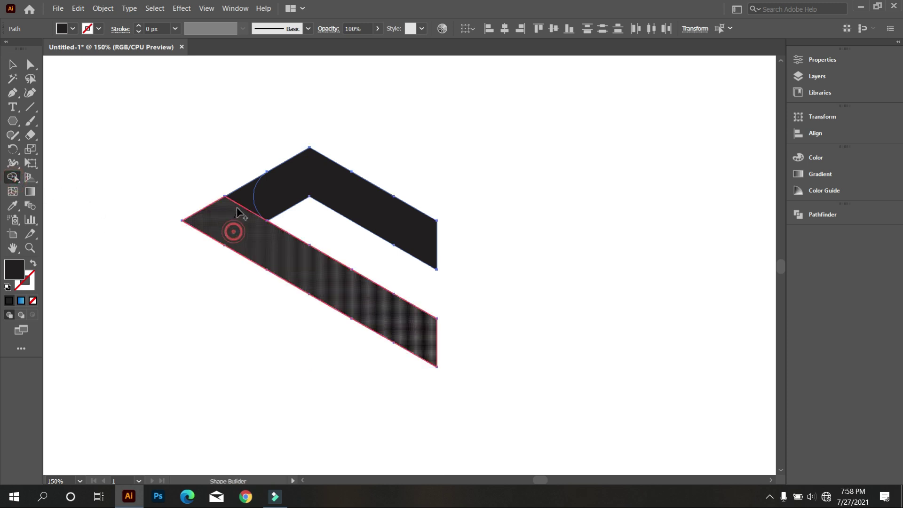
drag(243, 202, 248, 215)
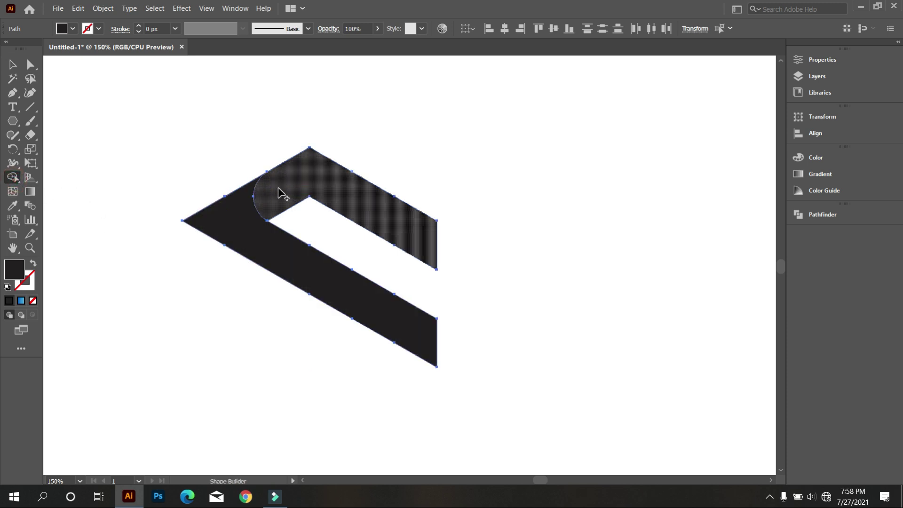
Inspect the upper shape's outline and its curved join with the lower band
click(333, 192)
key(v)
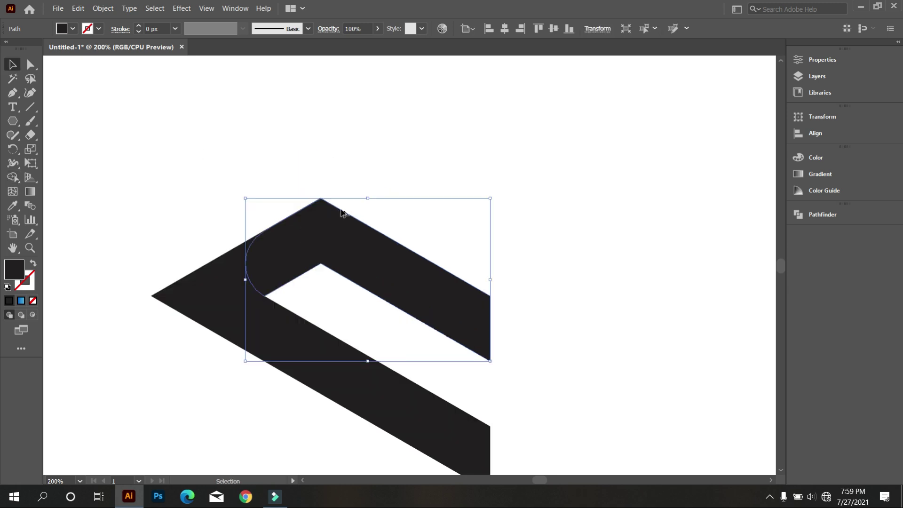
key(ctrl+=)
click(335, 145)
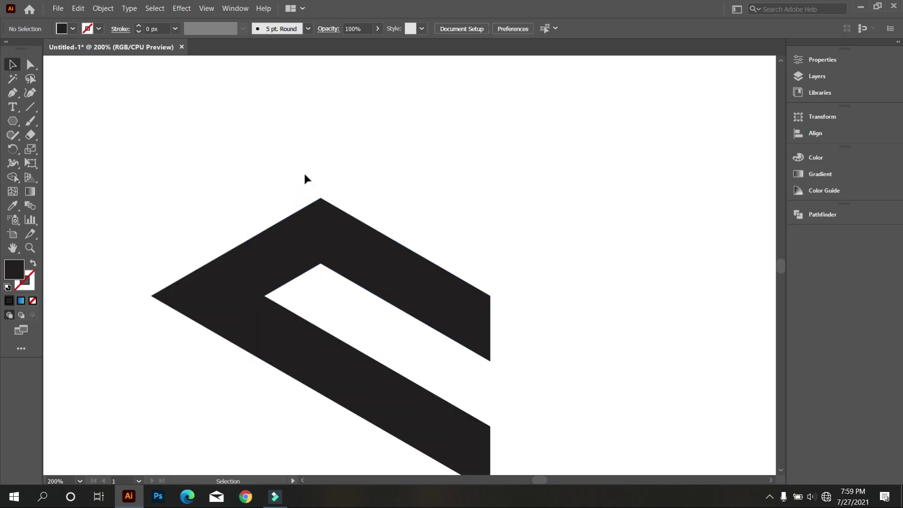
click(311, 235)
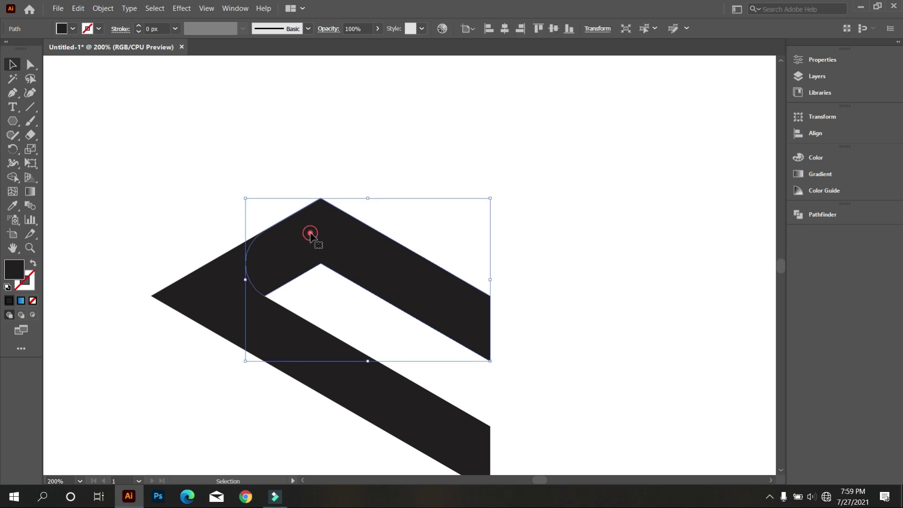
click(277, 142)
key(ctrl+minus)
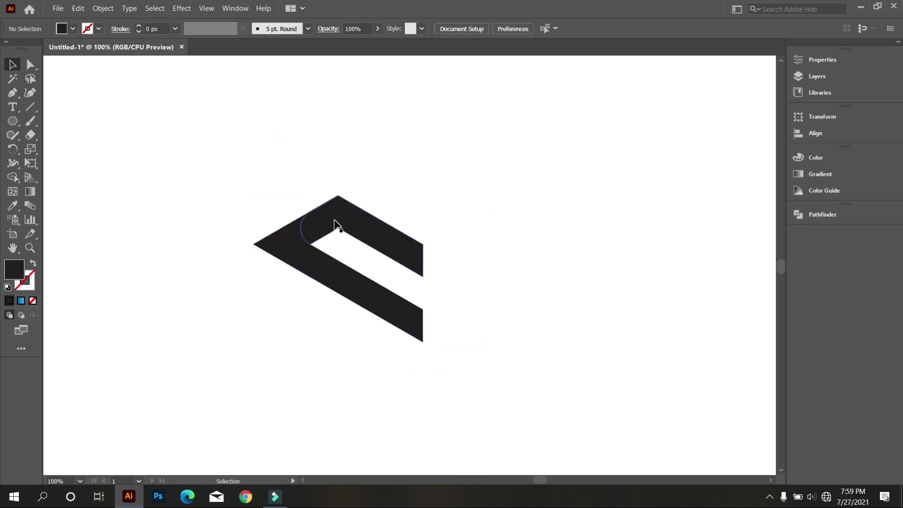
Unite the overlapping pieces of the upper band into one shape with Pathfinder
click(347, 223)
click(484, 196)
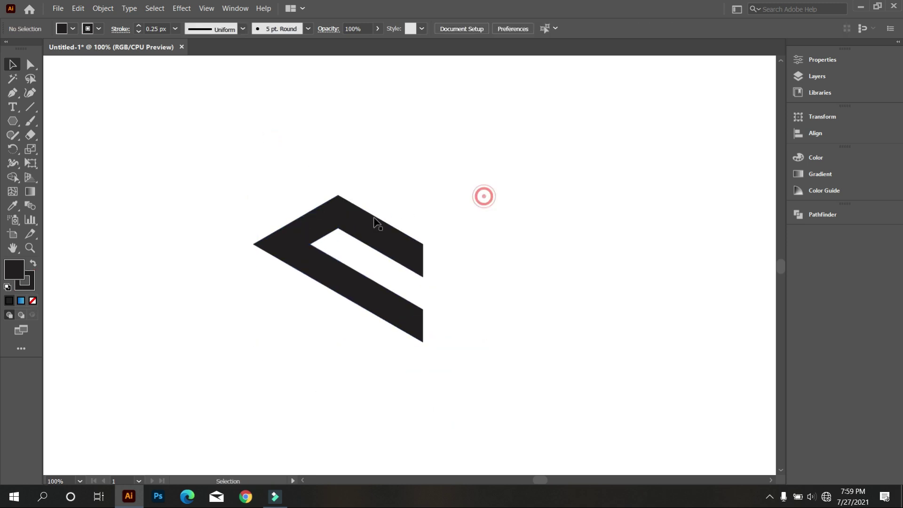
click(410, 320)
key(Return)
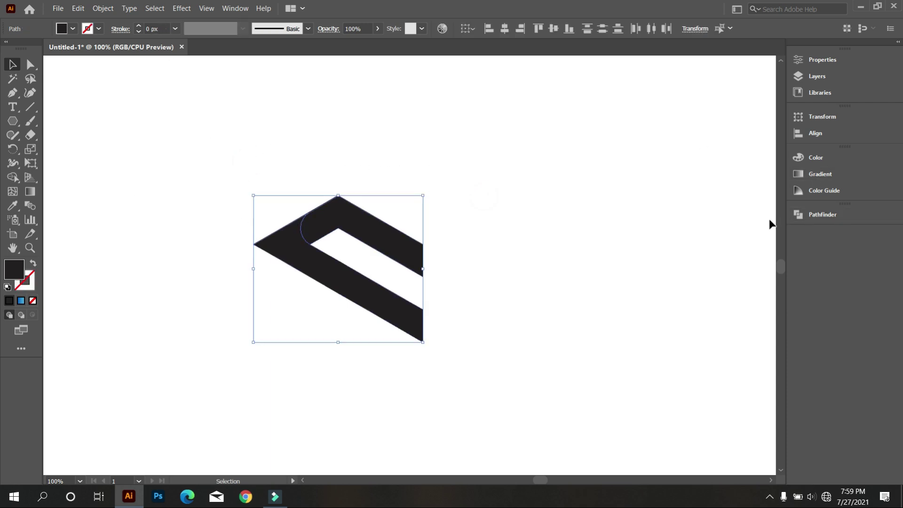
click(671, 235)
drag(388, 259, 416, 151)
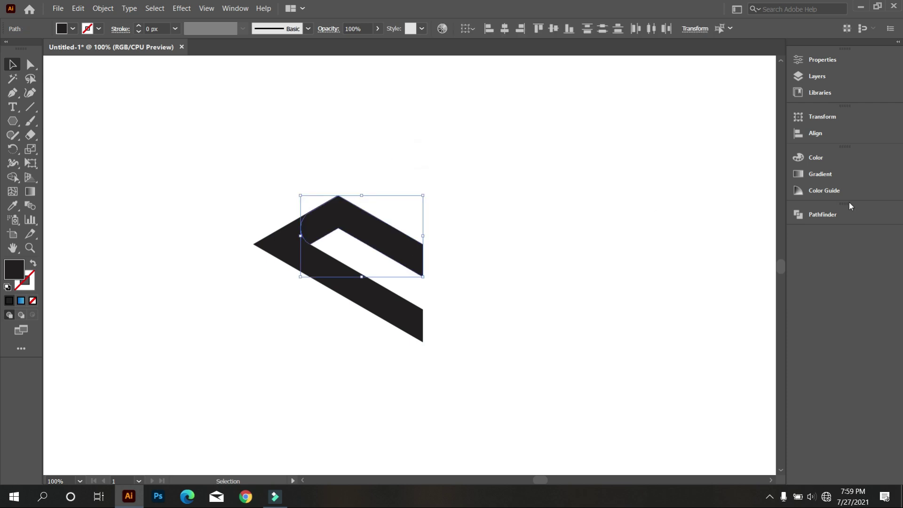
click(828, 214)
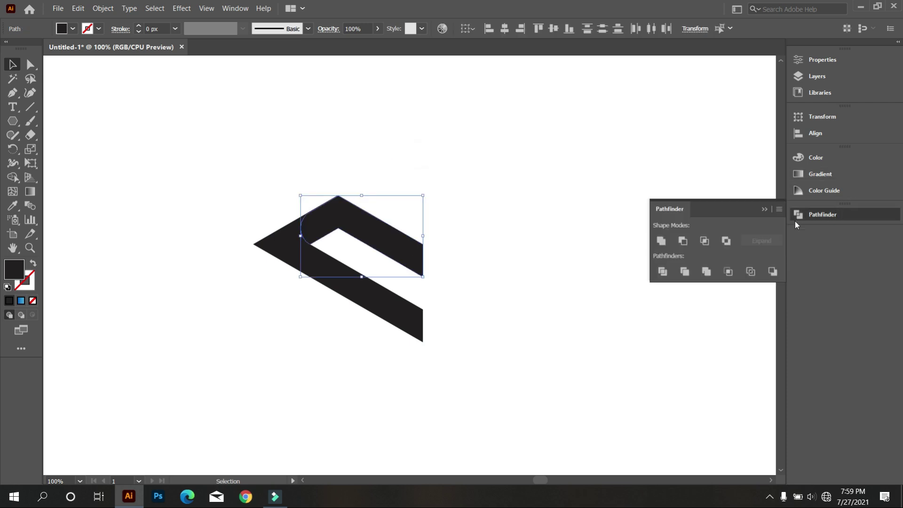
click(662, 242)
click(526, 228)
click(375, 221)
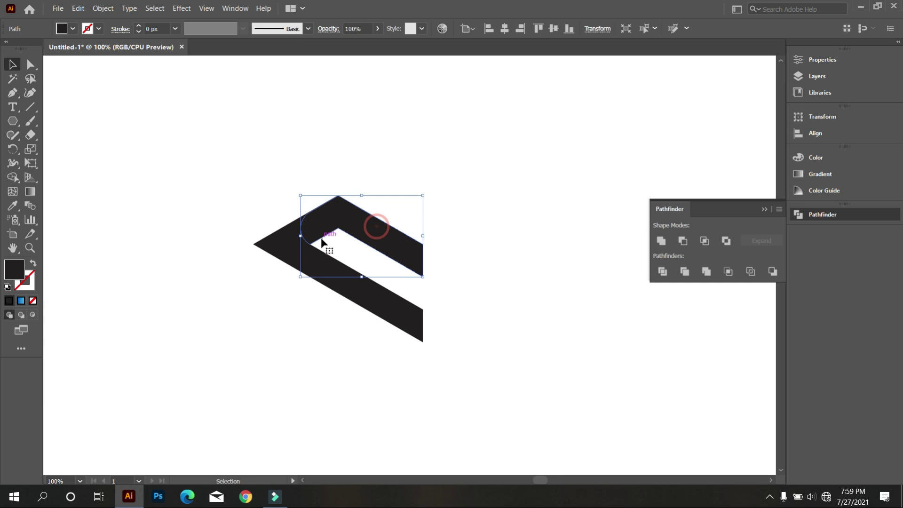
Edit the anchor point at the upper band's outer peak with the Add Anchor Point tool
scroll(322, 244, up, 2)
scroll(356, 163, up, 1)
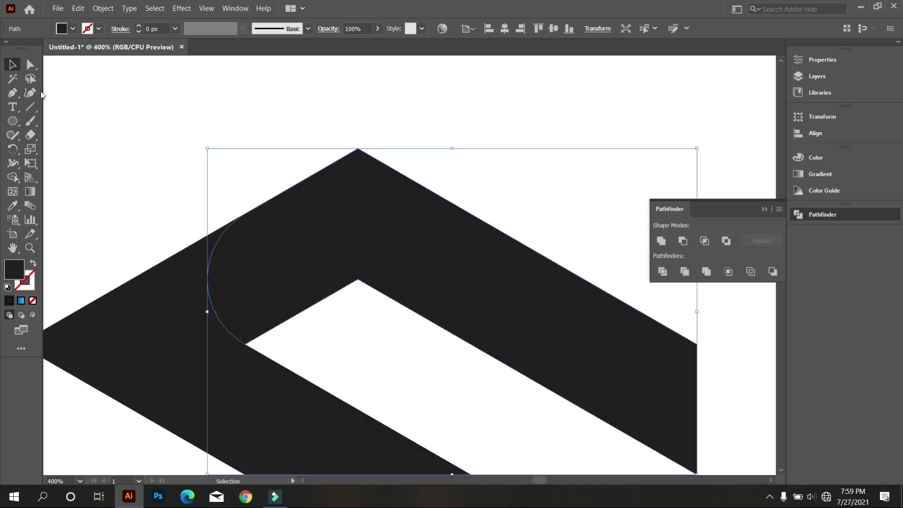
click(31, 65)
drag(13, 93, 47, 120)
scroll(372, 137, up, 7)
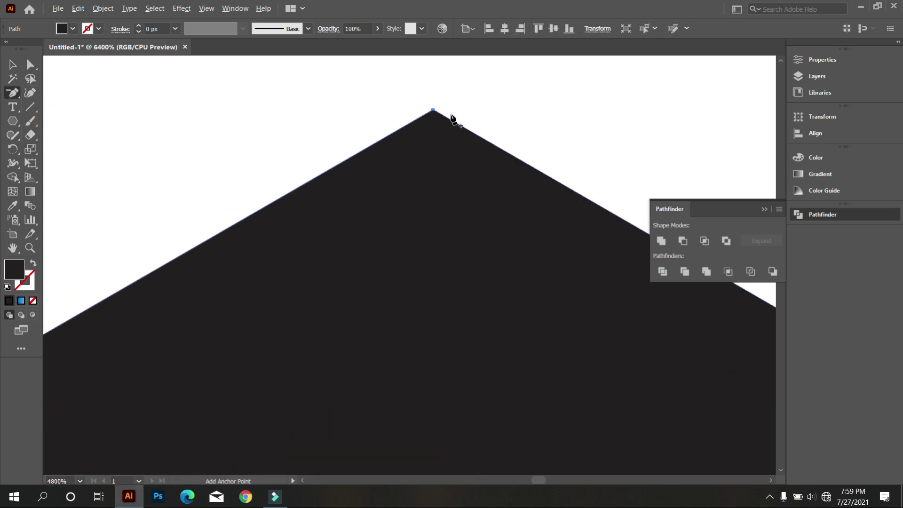
scroll(430, 141, up, 2)
scroll(426, 174, up, 3)
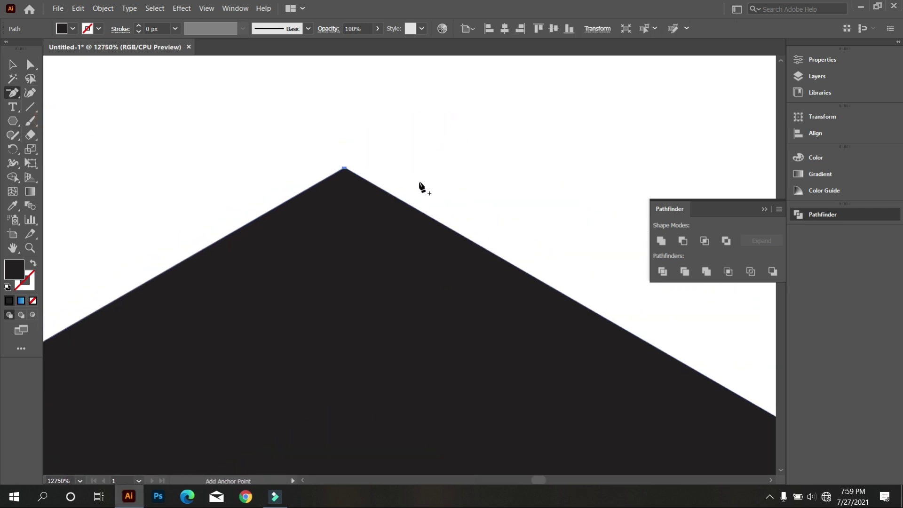
click(345, 169)
scroll(369, 207, down, 4)
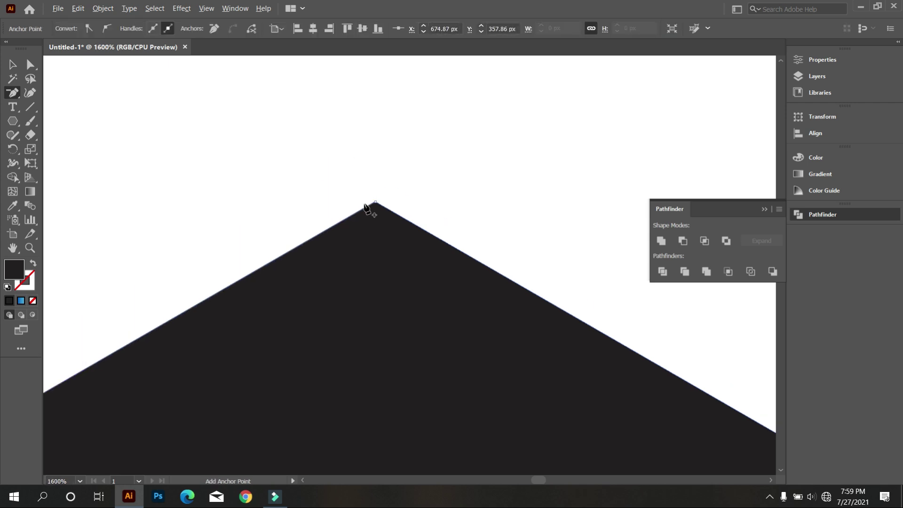
scroll(380, 212, down, 3)
click(12, 65)
click(153, 126)
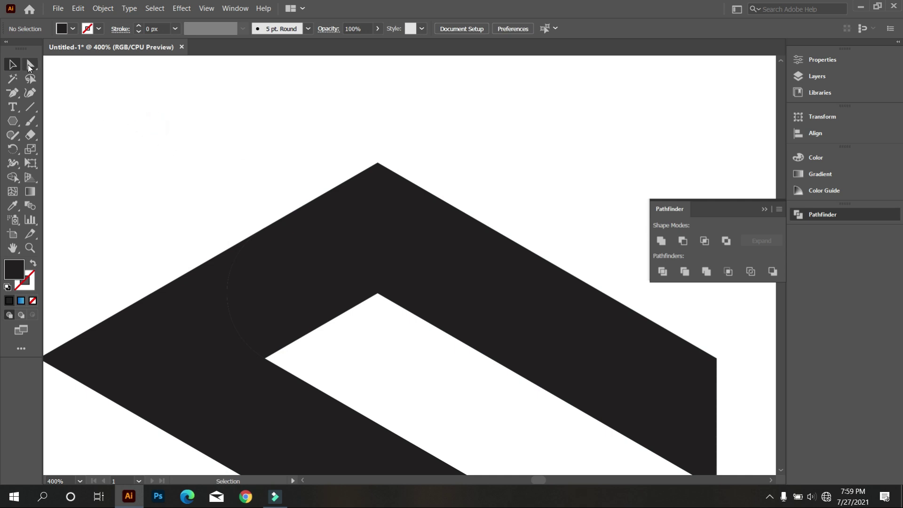
Round the upper band's outer peak to a radius of about 19.3 px and slightly round the matching inner corner
click(353, 207)
click(30, 65)
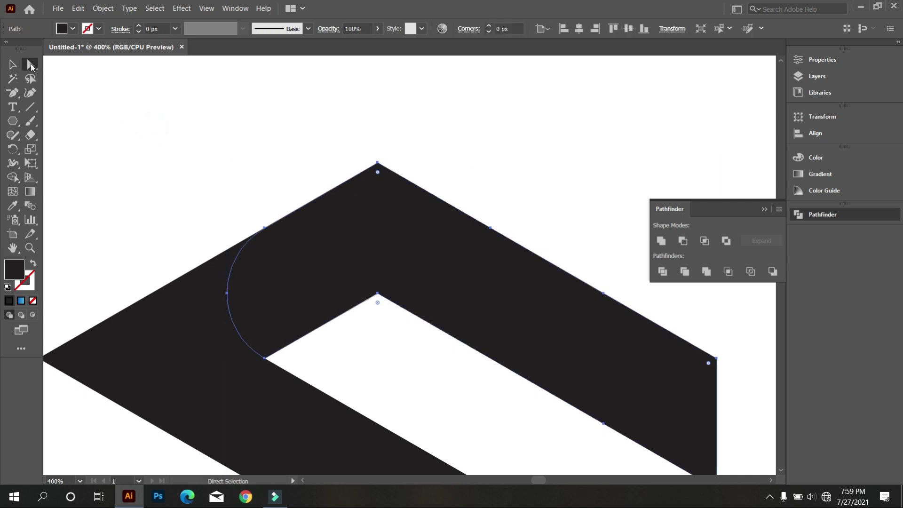
drag(378, 173, 382, 247)
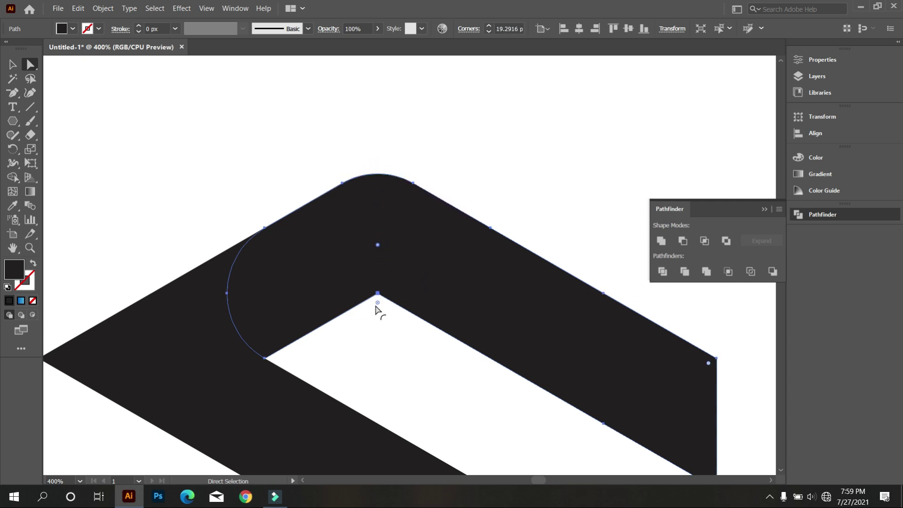
drag(376, 306, 380, 361)
click(379, 358)
key(ctrl+minus)
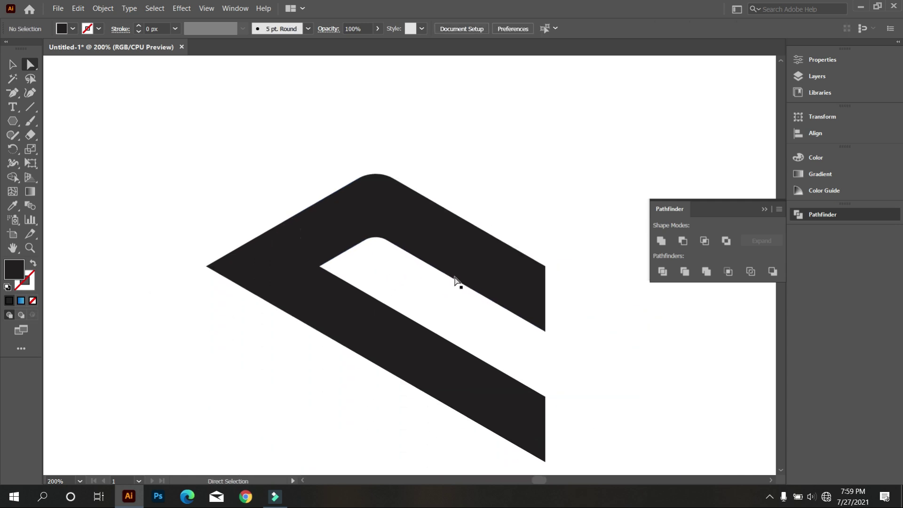
Examine the anchor points and corner handles at the upper band's right end
scroll(541, 294, up, 1)
click(541, 256)
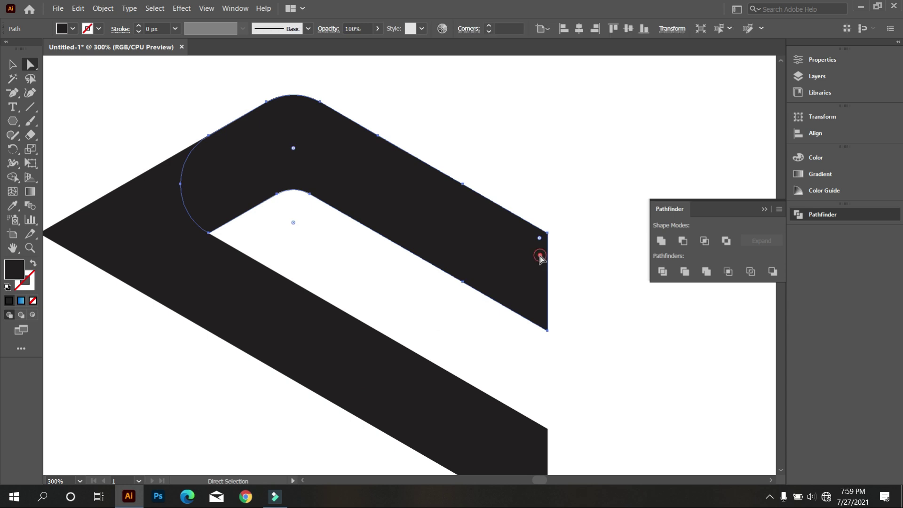
click(19, 70)
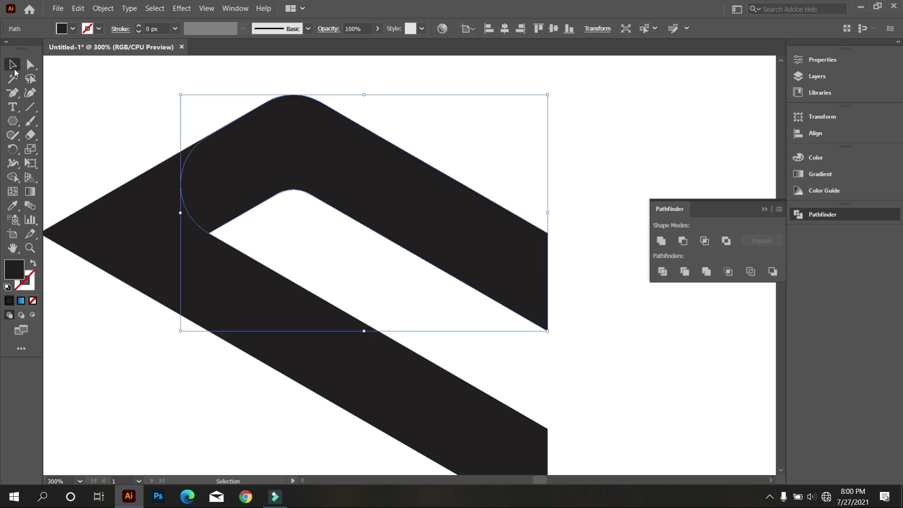
click(606, 317)
scroll(560, 317, up, 2)
click(489, 243)
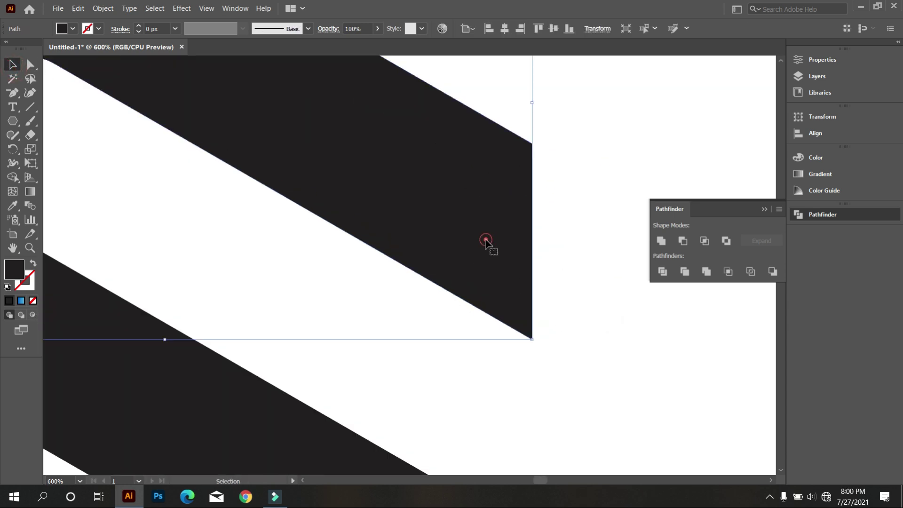
click(31, 63)
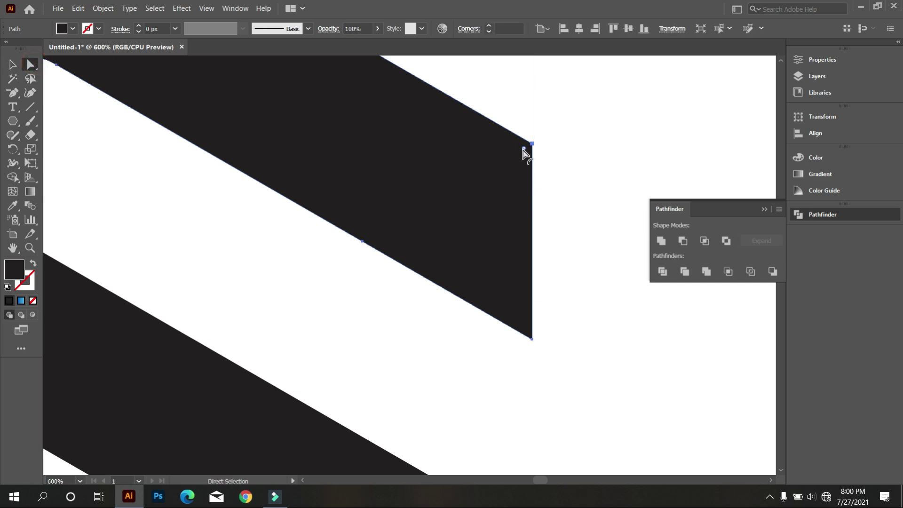
click(12, 64)
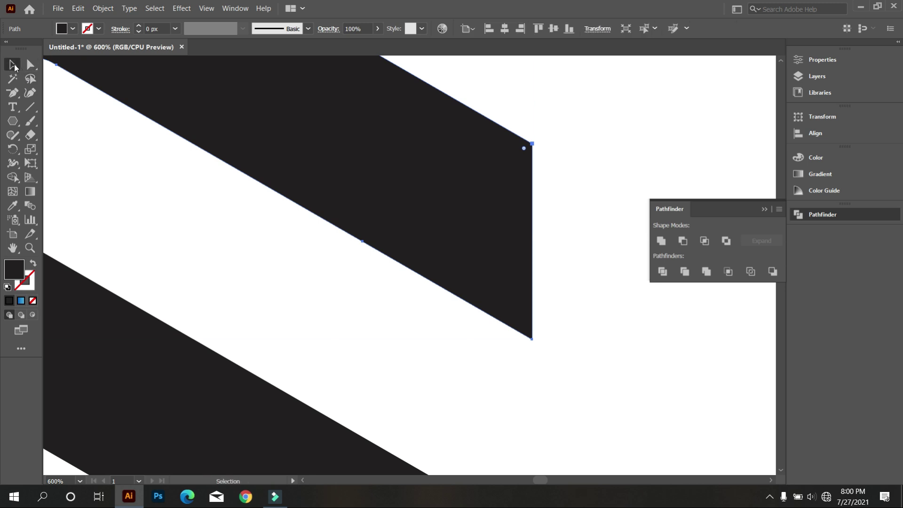
click(609, 366)
Delete the redundant anchor point at the lower tip of the upper band's right end
scroll(561, 355, up, 2)
scroll(506, 353, up, 5)
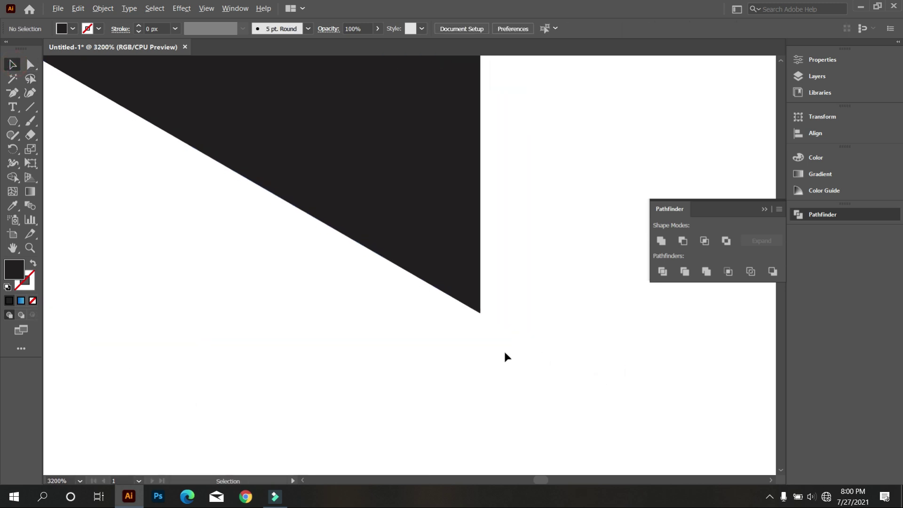
click(411, 207)
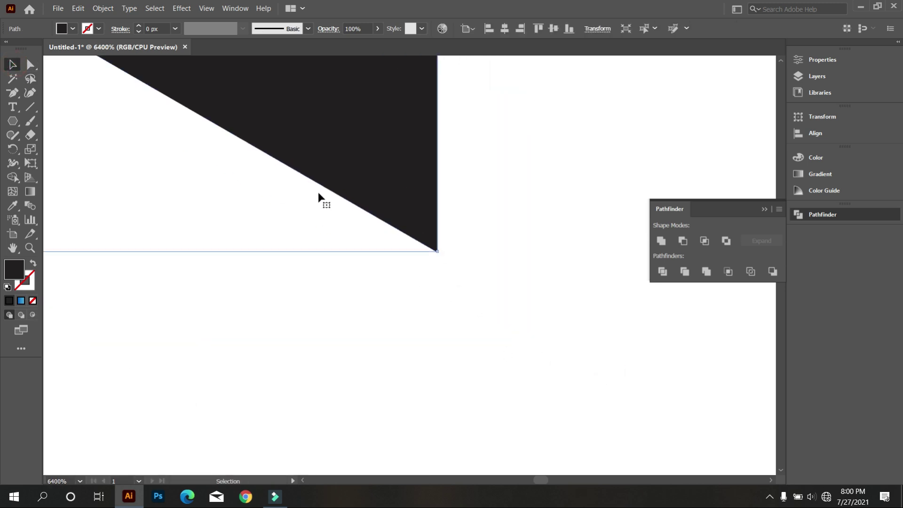
click(13, 93)
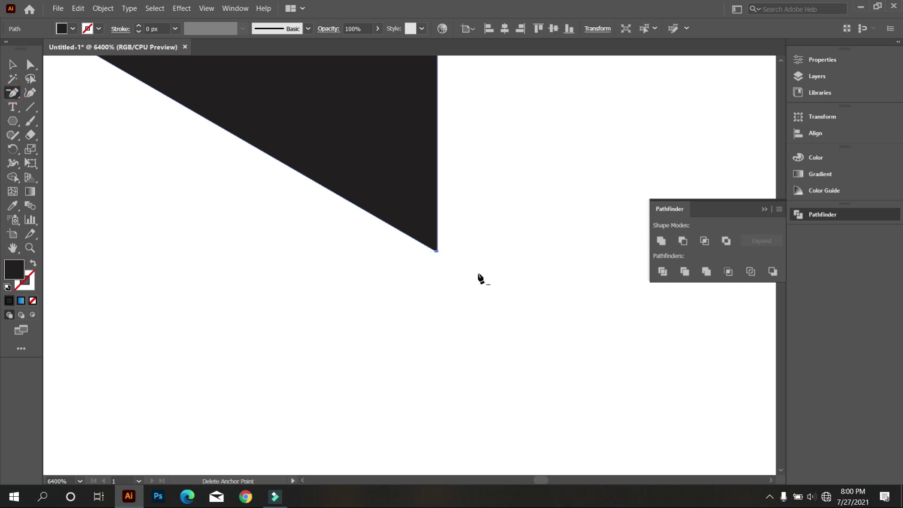
drag(438, 251, 450, 321)
click(14, 67)
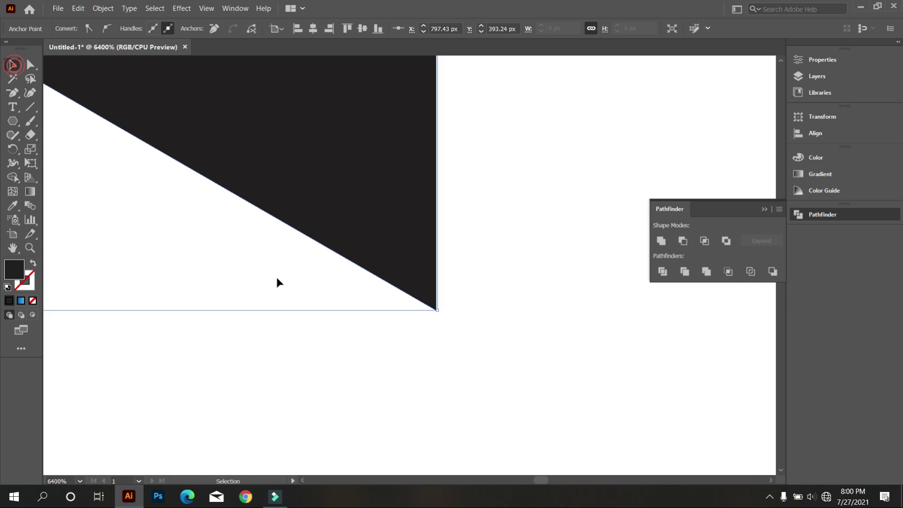
scroll(377, 300, down, 8)
click(413, 317)
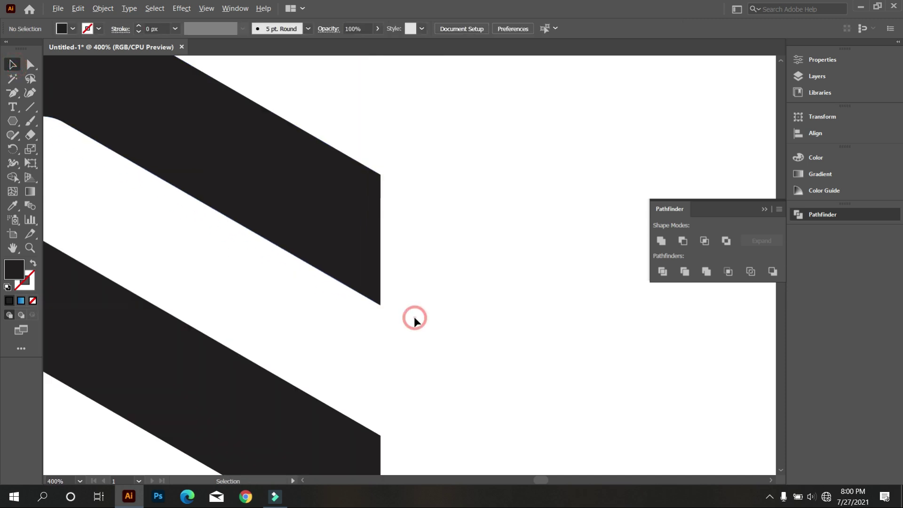
Round the upper corners at the right ends of both bands together by the same amount
scroll(414, 317, down, 2)
scroll(409, 310, down, 1)
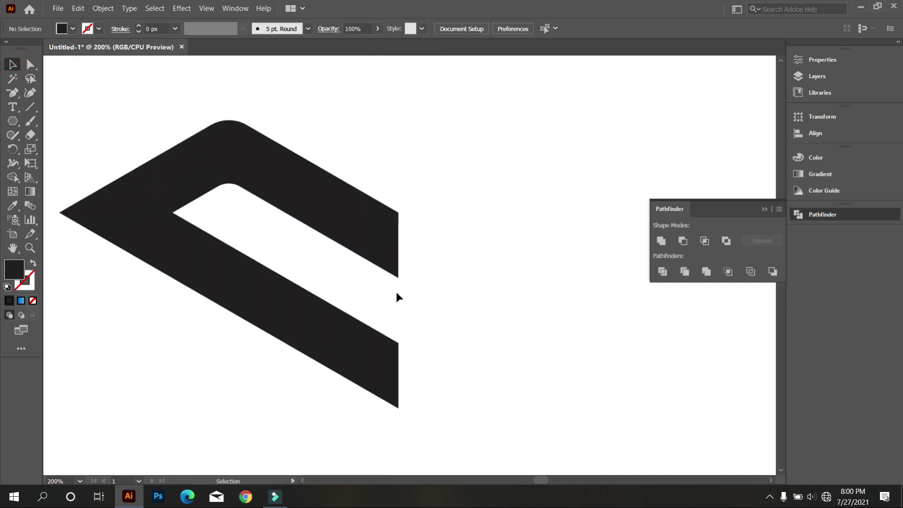
click(395, 355)
click(30, 65)
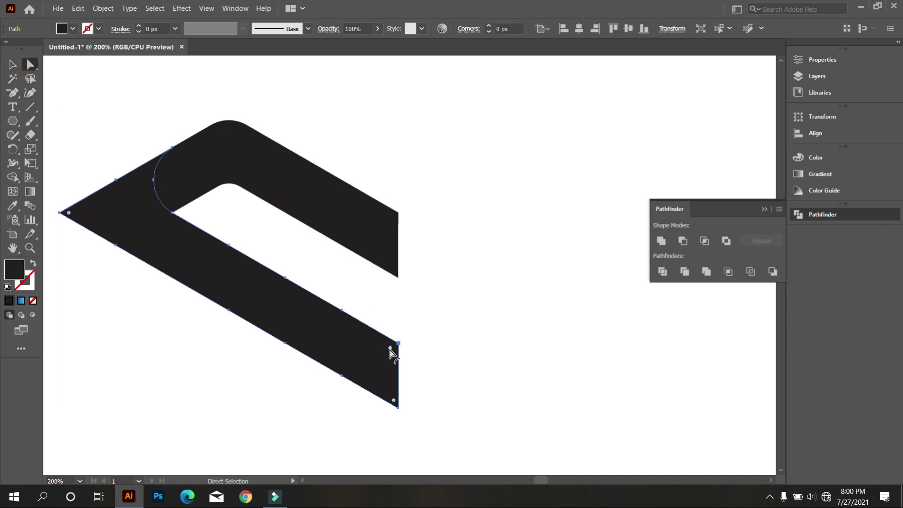
click(390, 349)
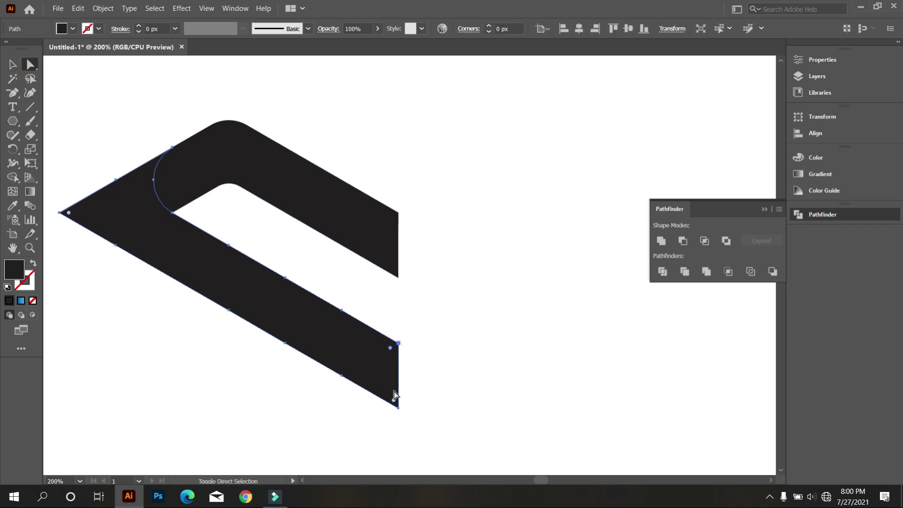
click(394, 216)
click(390, 218)
drag(390, 219, 411, 230)
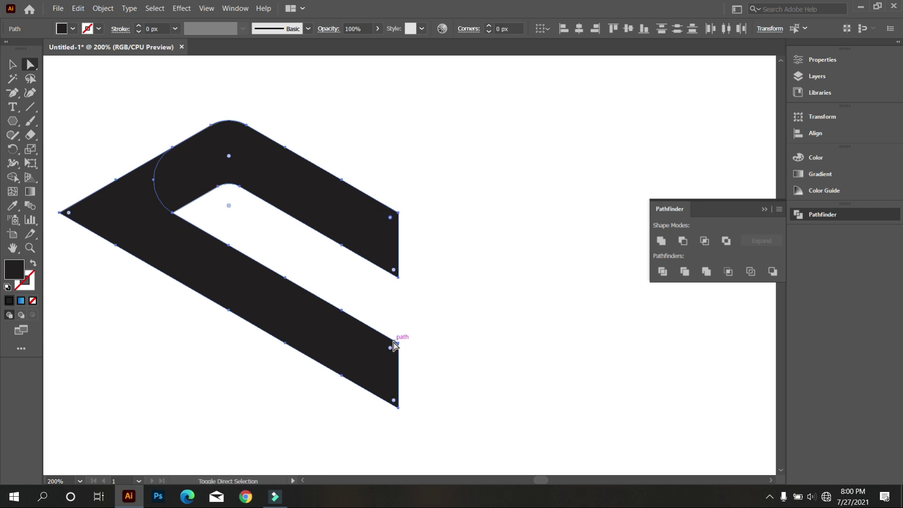
drag(391, 349, 352, 393)
click(350, 430)
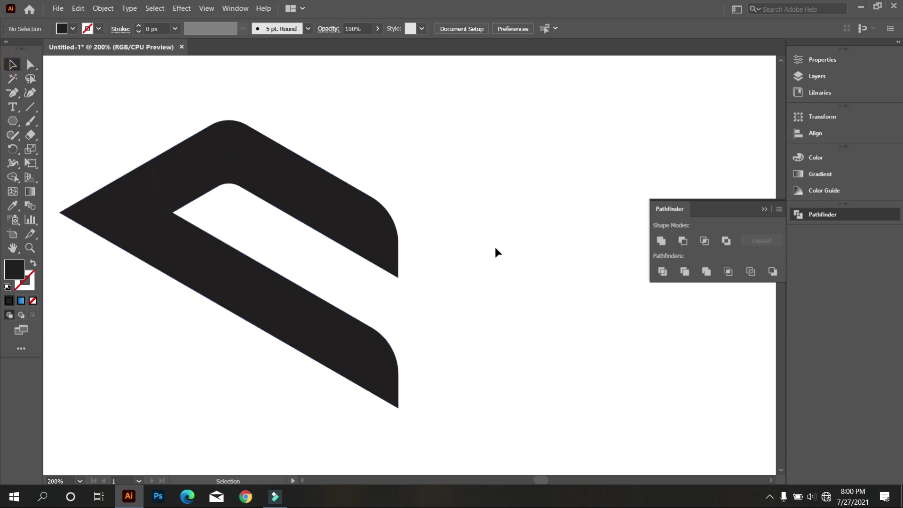
Copy the upper band, paste it in place, and move the duplicate slightly straight down over the original
scroll(495, 247, down, 2)
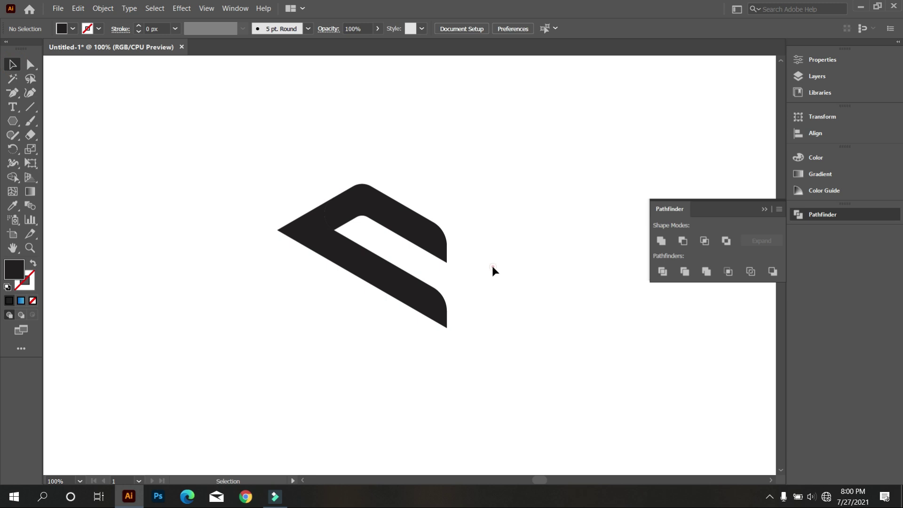
scroll(397, 222, up, 1)
click(397, 215)
click(512, 134)
click(413, 210)
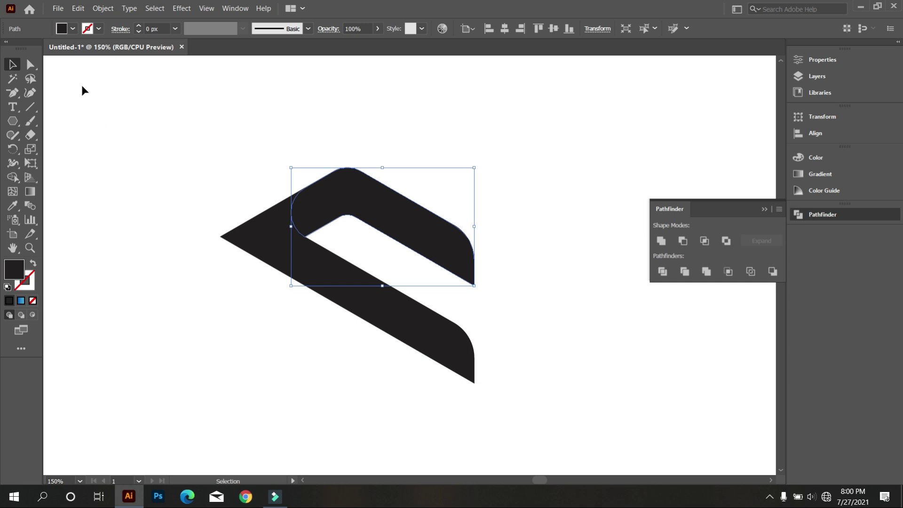
click(78, 9)
click(93, 61)
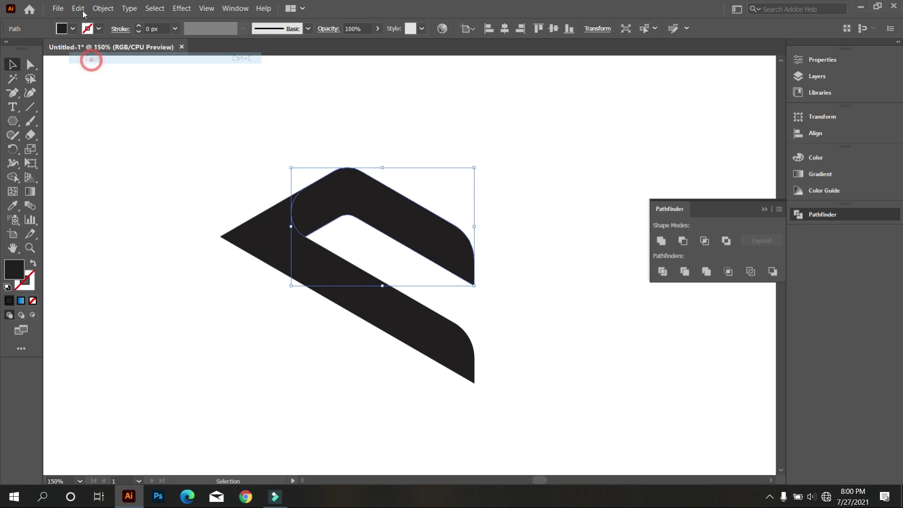
click(78, 8)
click(129, 100)
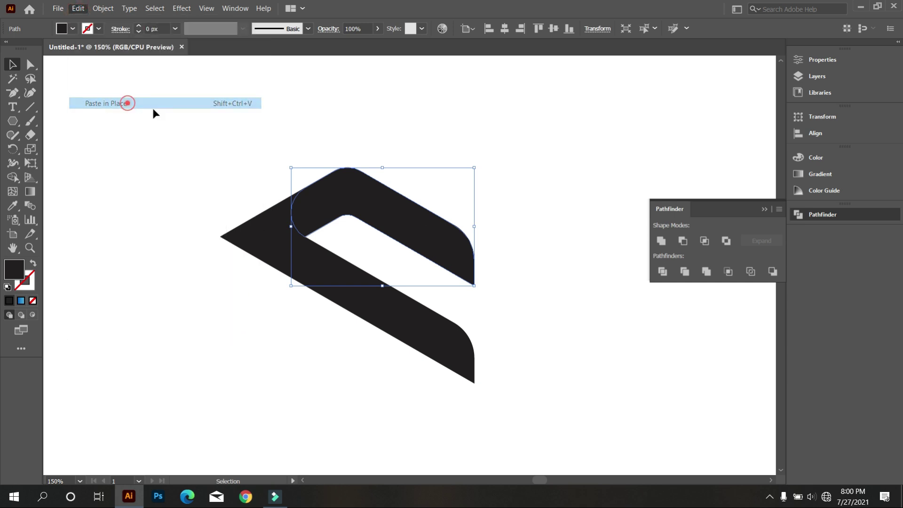
shift+click(381, 207)
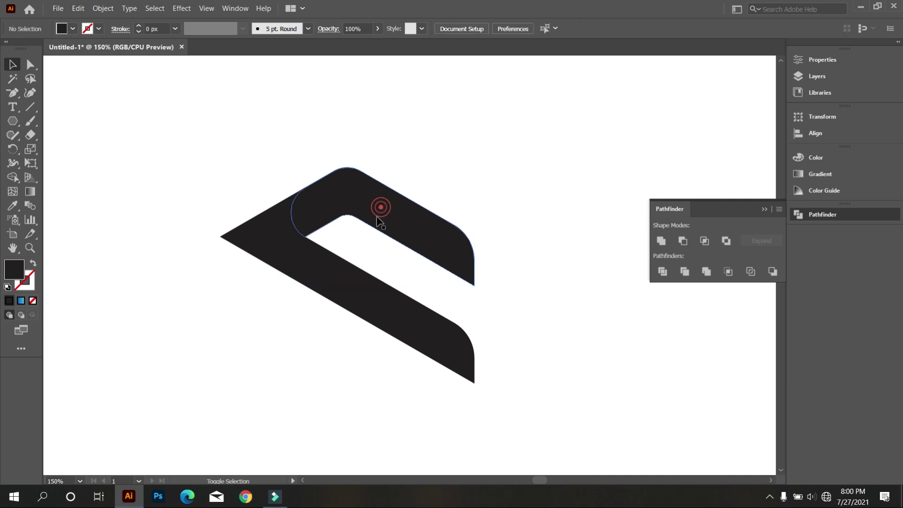
drag(379, 216, 376, 236)
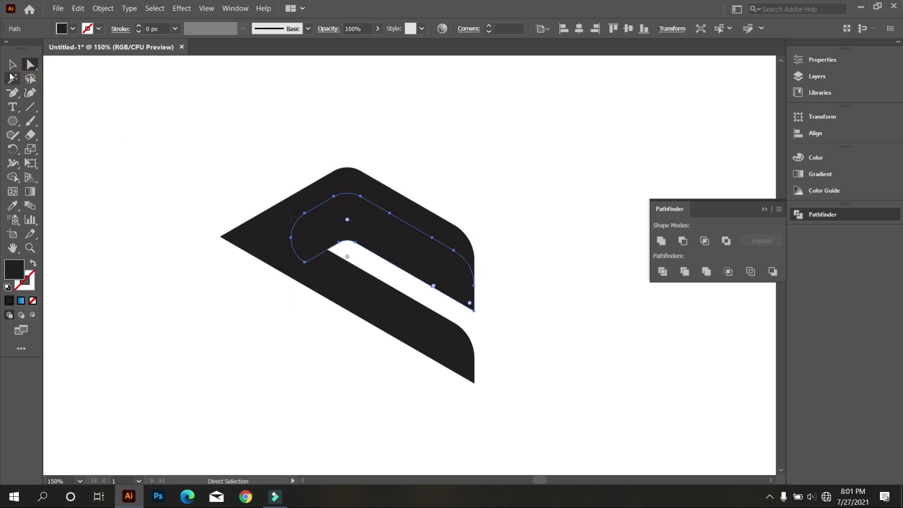
Select the upper band with its offset duplicate and split the overlapping shapes with Shape Builder
click(10, 65)
drag(323, 127, 439, 259)
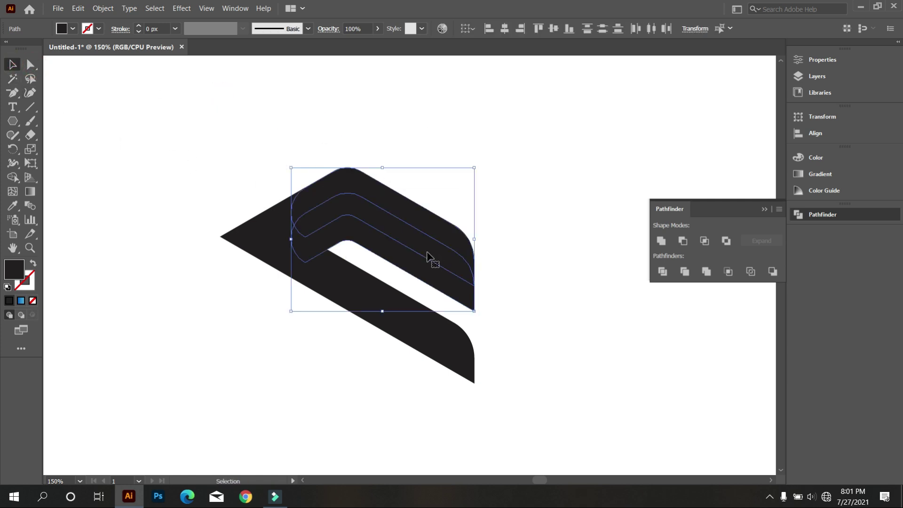
click(13, 177)
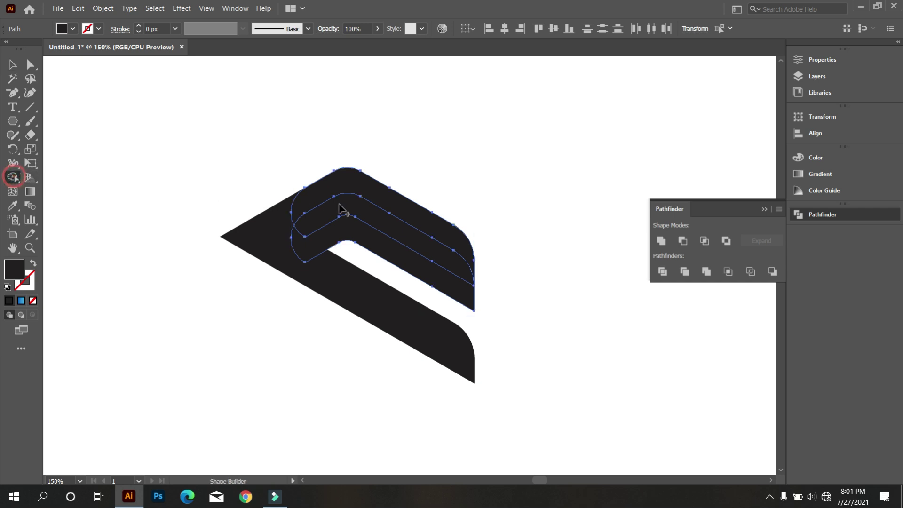
click(405, 204)
click(13, 65)
click(145, 151)
click(308, 254)
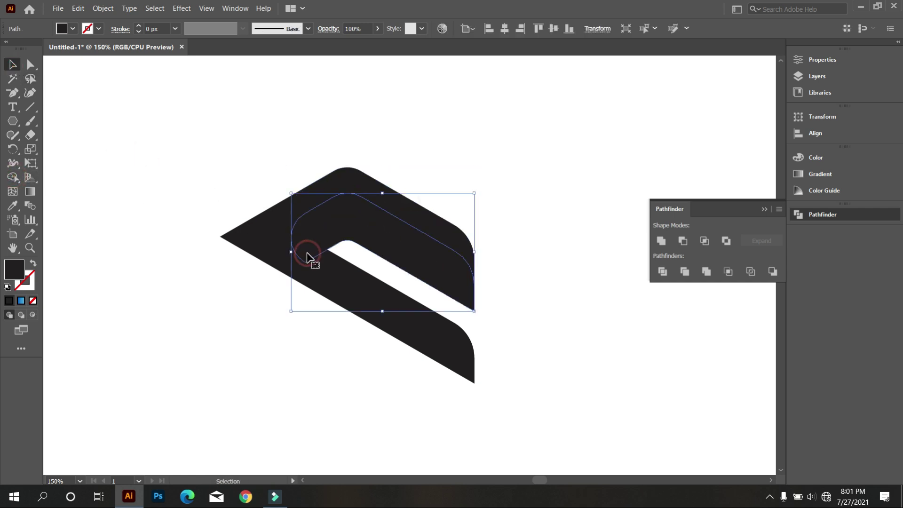
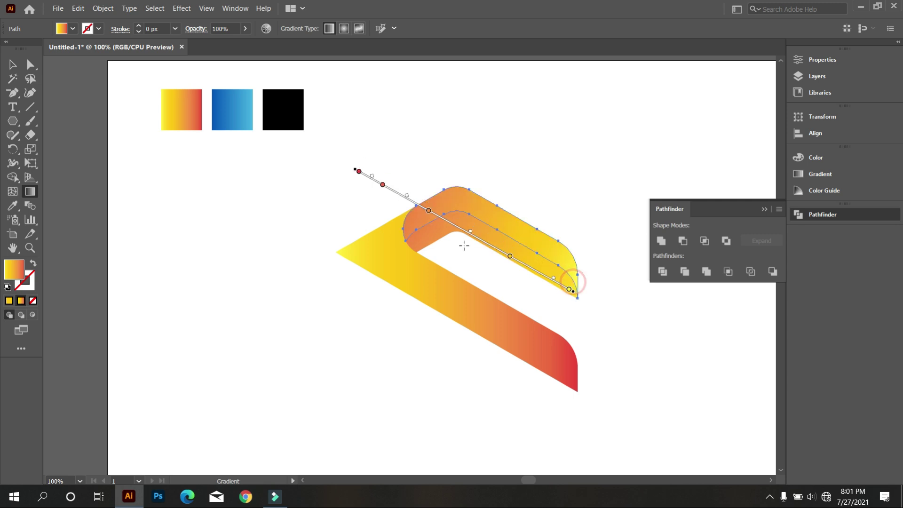
Redraw the upper band's linear gradient diagonally, with yellow at the right end and red at the fold
mouse_move(595, 288)
mouse_down()
mouse_move(585, 258)
mouse_move(512, 254)
mouse_up()
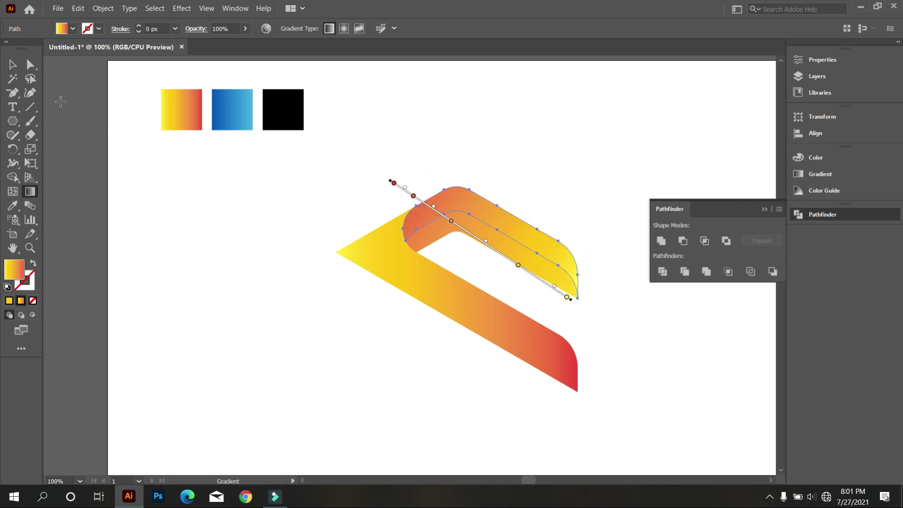
click(12, 64)
click(170, 189)
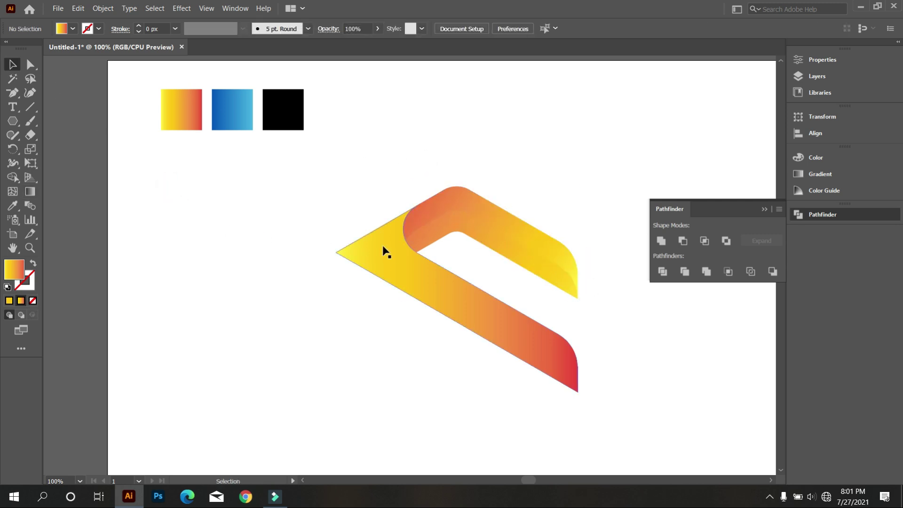
Redraw the inner lower strip's linear gradient diagonally, running from bright yellow near its right end to red beyond the fold
click(461, 228)
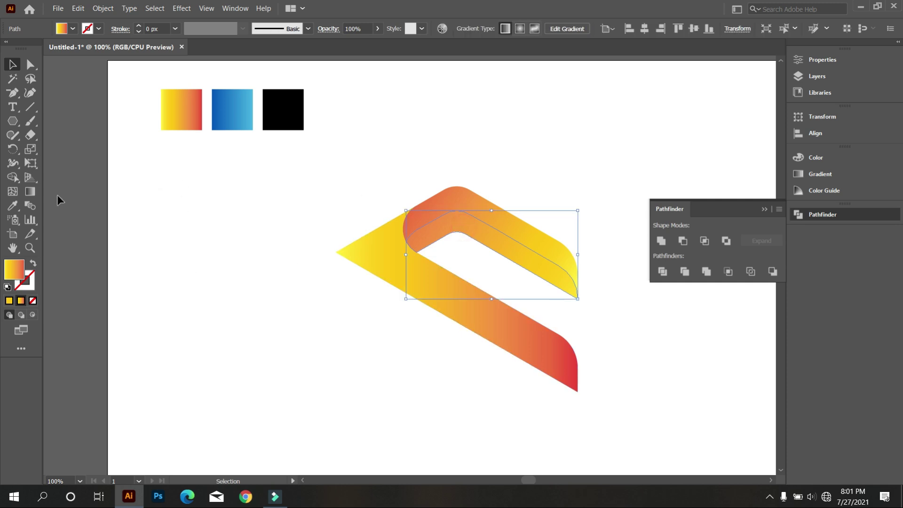
click(30, 191)
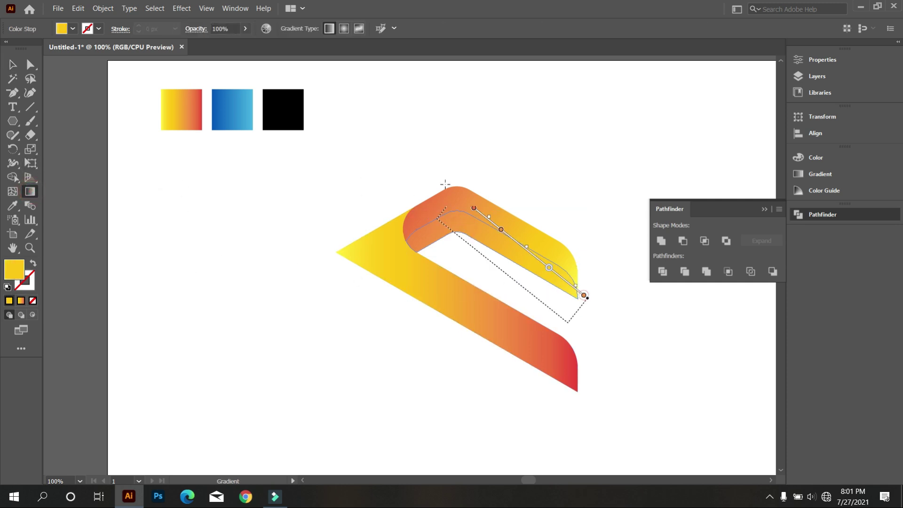
drag(567, 322, 404, 193)
drag(535, 260, 378, 167)
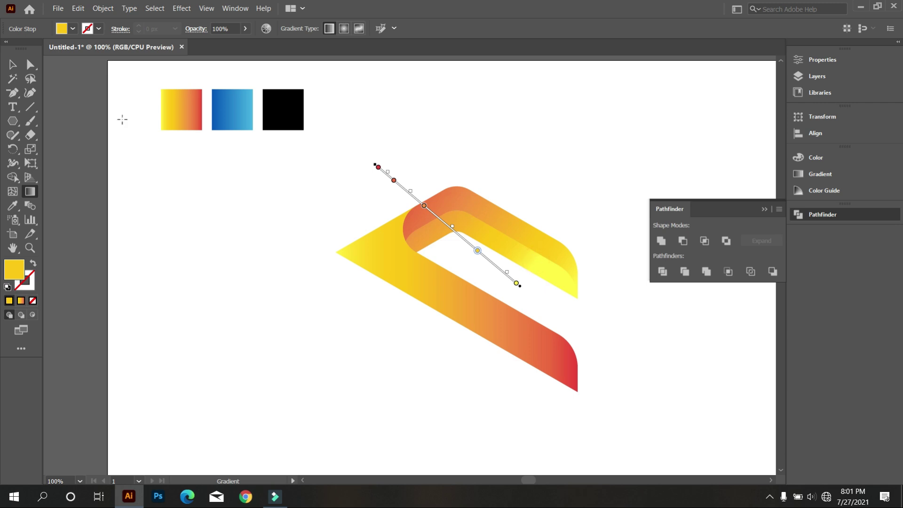
click(13, 63)
click(136, 226)
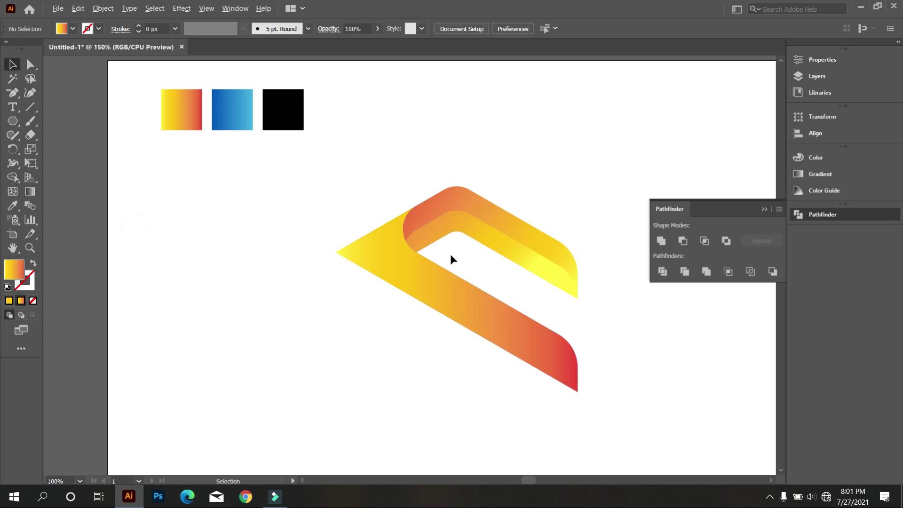
Draw a closed Pen shape over the fold, with a curved right edge crossing both strips of the upper band
scroll(452, 259, up, 1)
drag(468, 266, 359, 249)
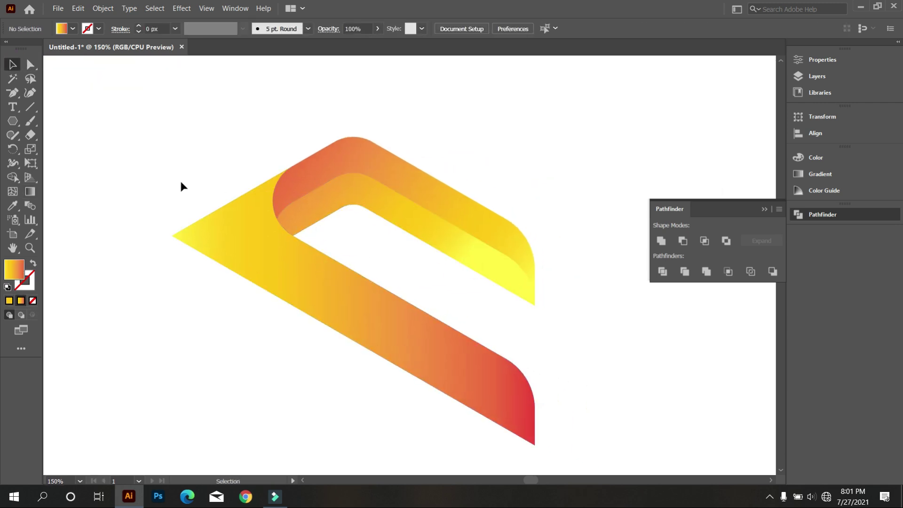
drag(17, 93, 55, 94)
click(310, 227)
drag(327, 146, 379, 125)
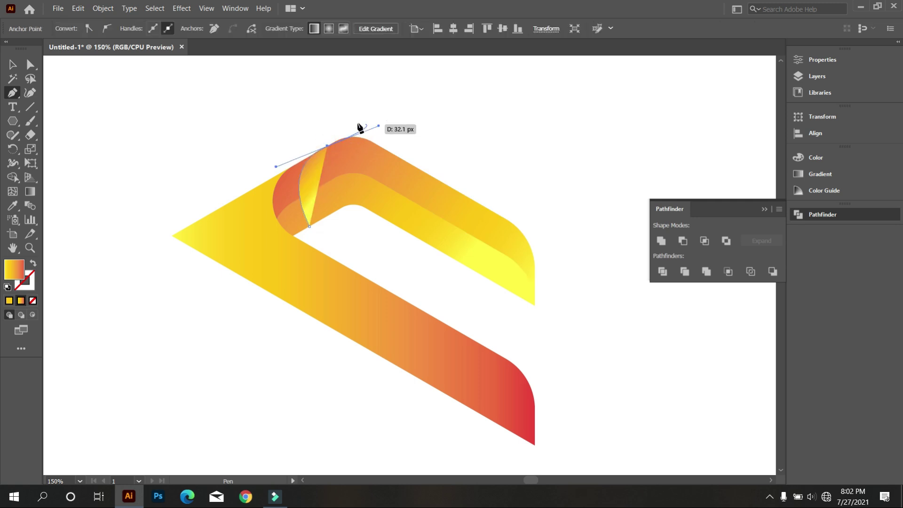
click(232, 160)
click(255, 262)
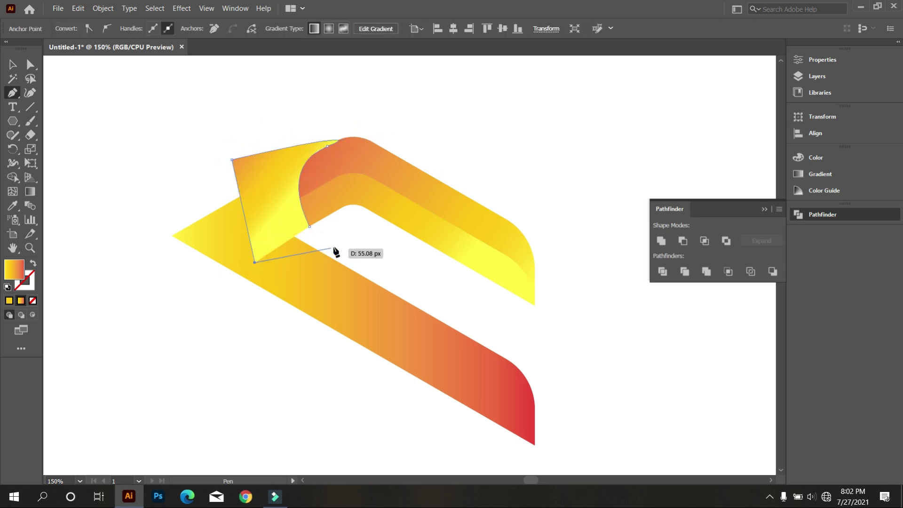
click(340, 244)
scroll(310, 230, up, 1)
click(309, 226)
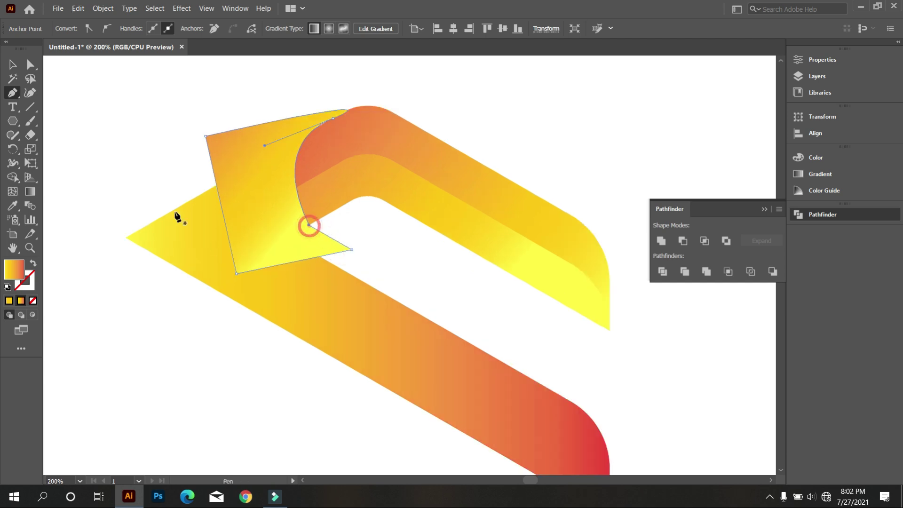
click(13, 65)
click(79, 119)
drag(160, 140, 235, 226)
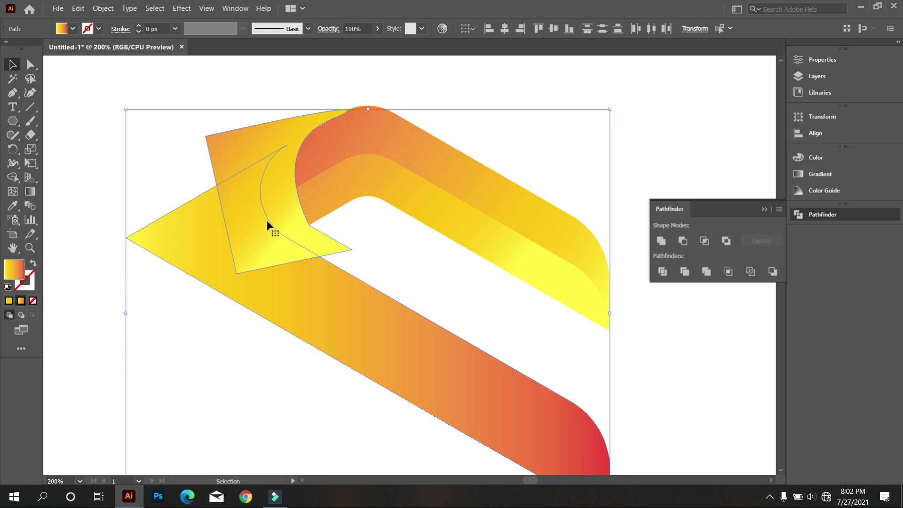
click(407, 253)
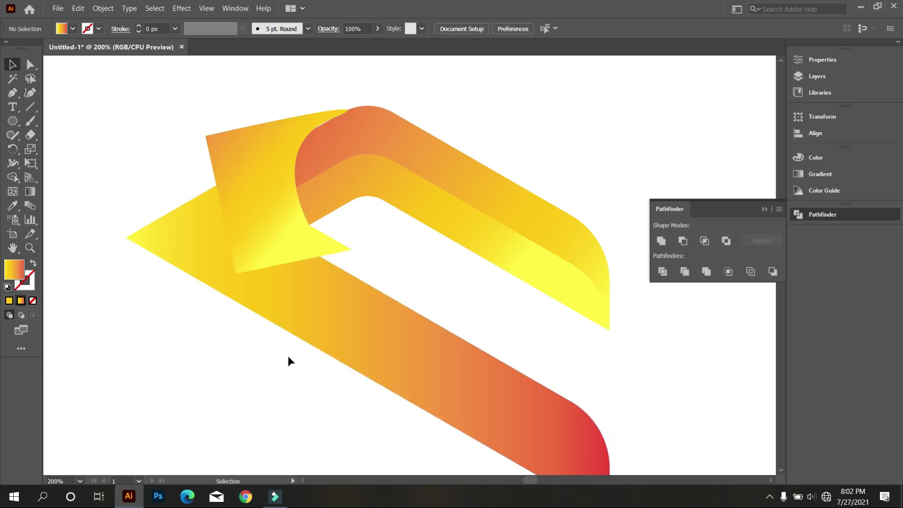
click(327, 282)
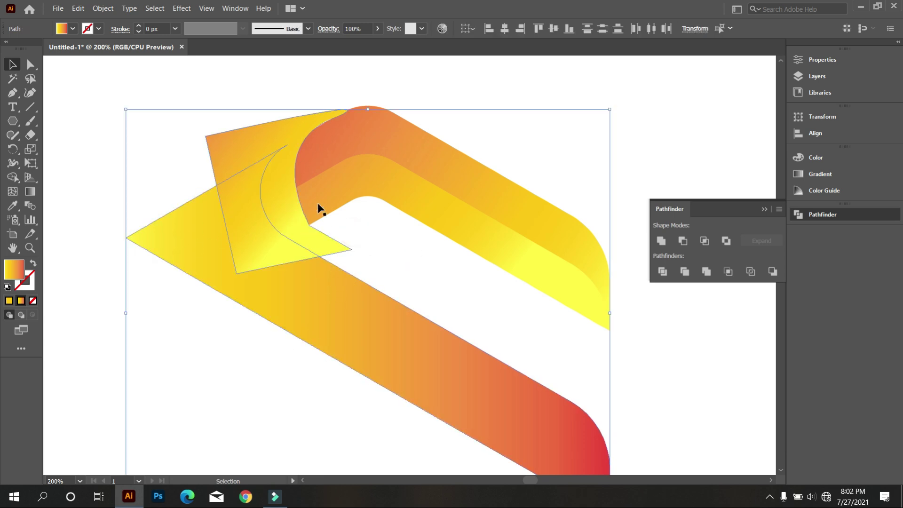
click(369, 248)
Select all the bands with the drawn shape and separate the two overlap pieces at the fold using Shape Builder
drag(381, 280, 221, 141)
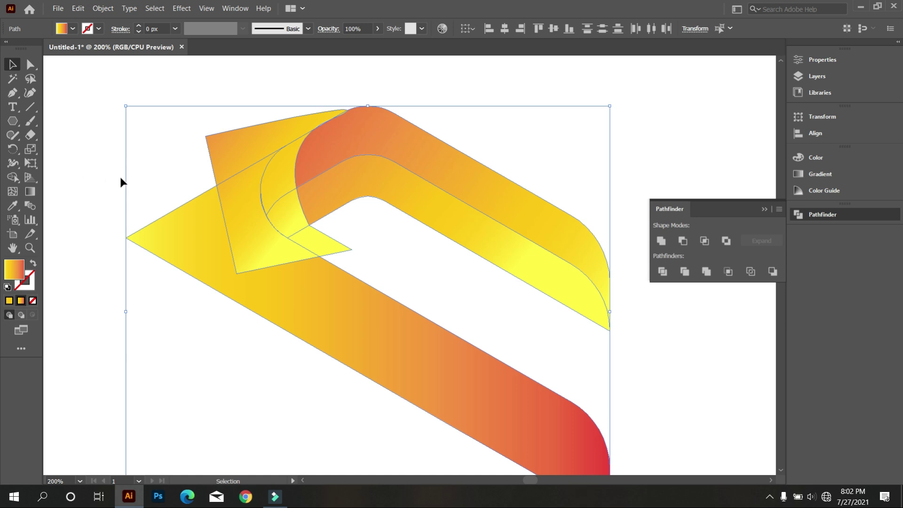
click(13, 177)
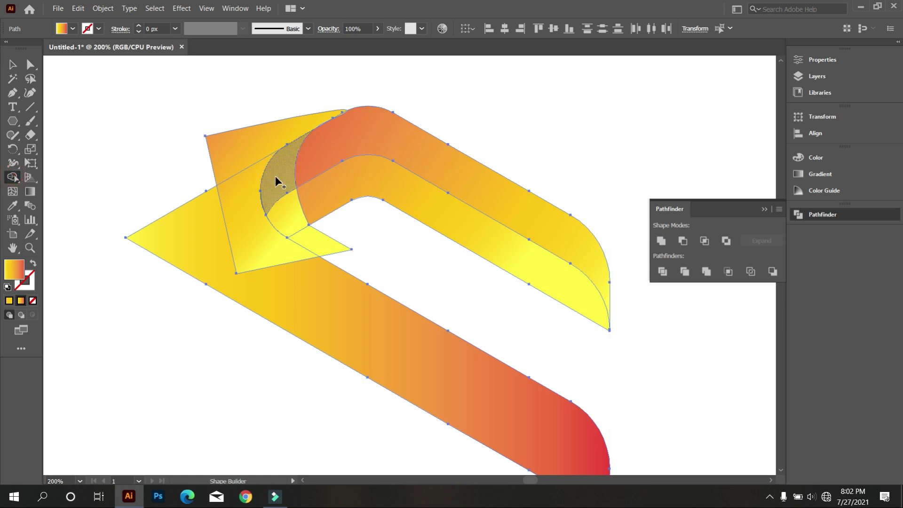
click(288, 205)
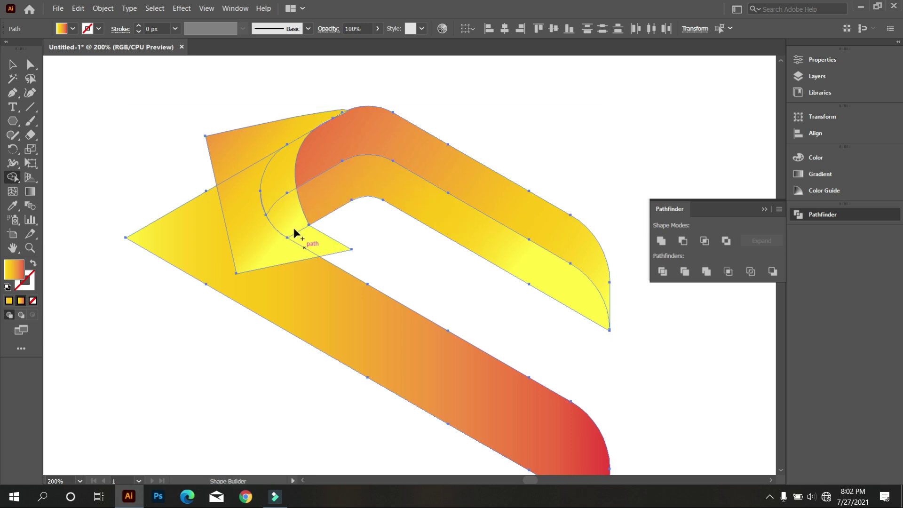
click(275, 182)
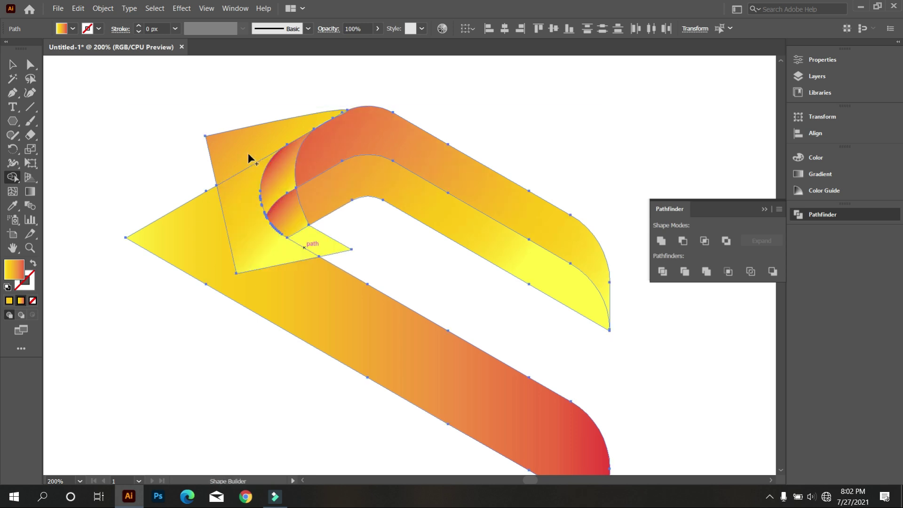
Delete the leftover of the drawn Pen shape around the fold
click(13, 64)
click(92, 174)
click(243, 150)
key(Delete)
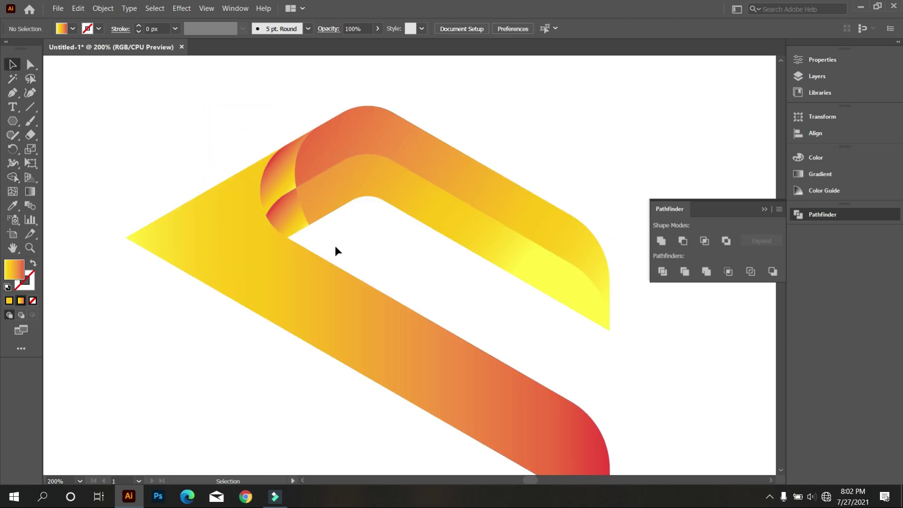
Duplicate the two curved overlap pieces onto the empty canvas beside the mark and unite the copies into one shape
click(288, 220)
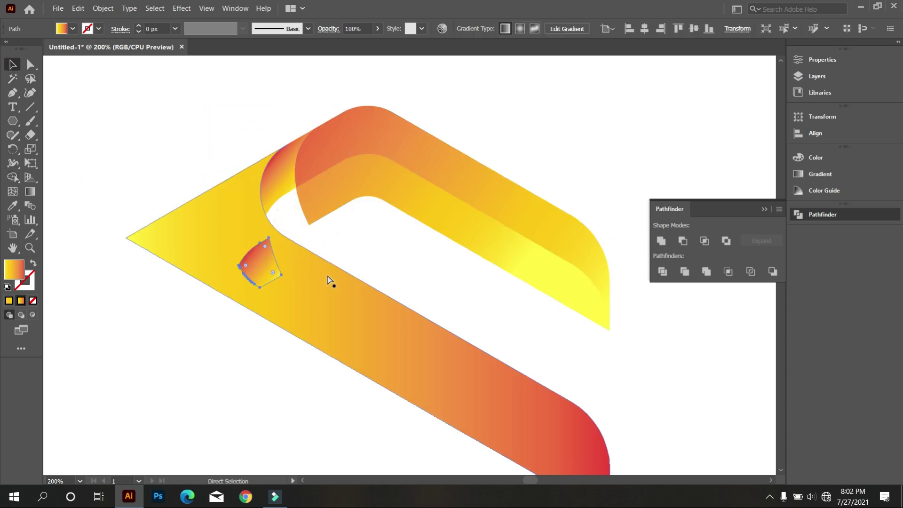
click(340, 248)
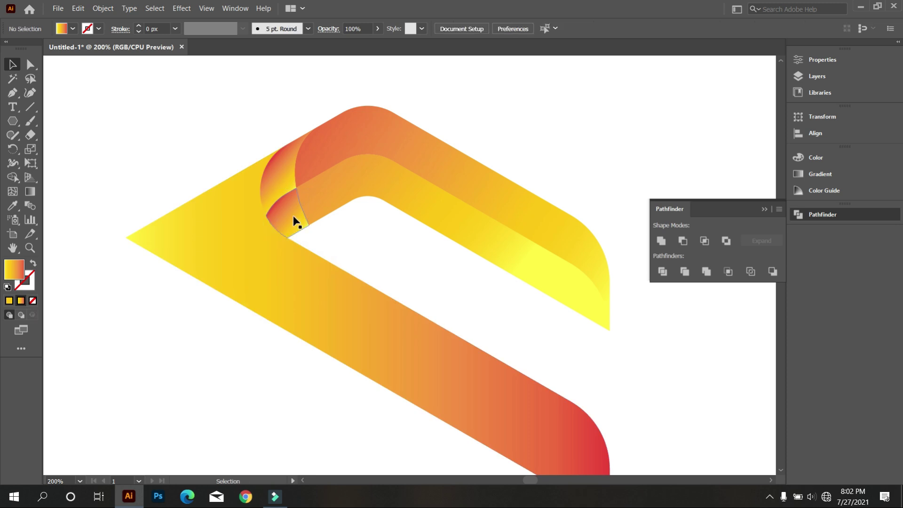
click(274, 179)
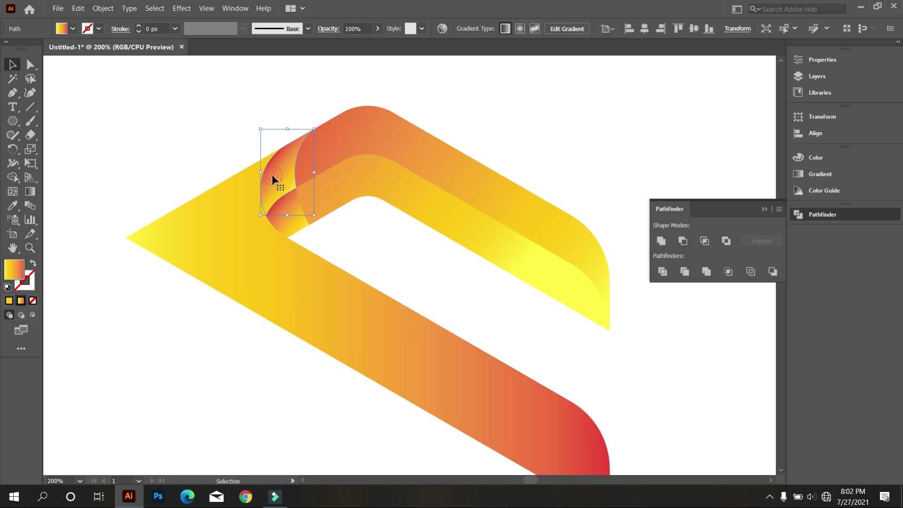
shift+click(292, 224)
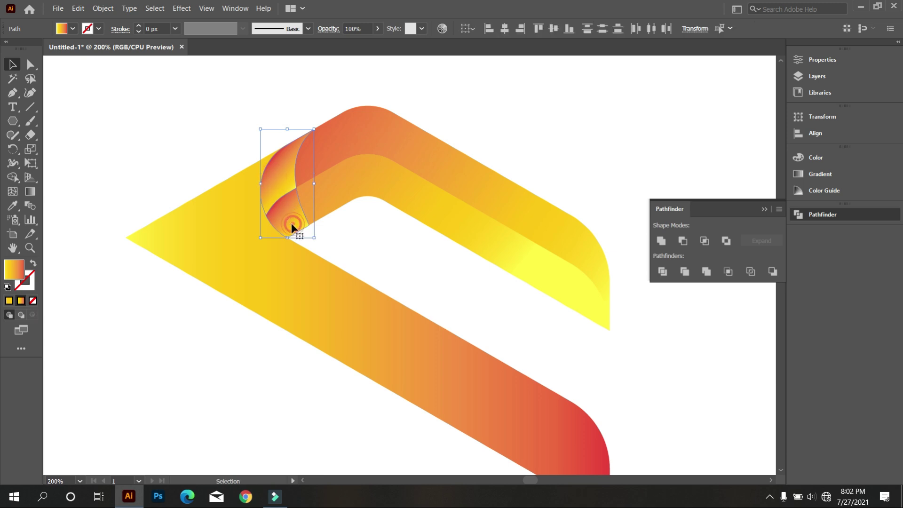
drag(296, 223, 136, 342)
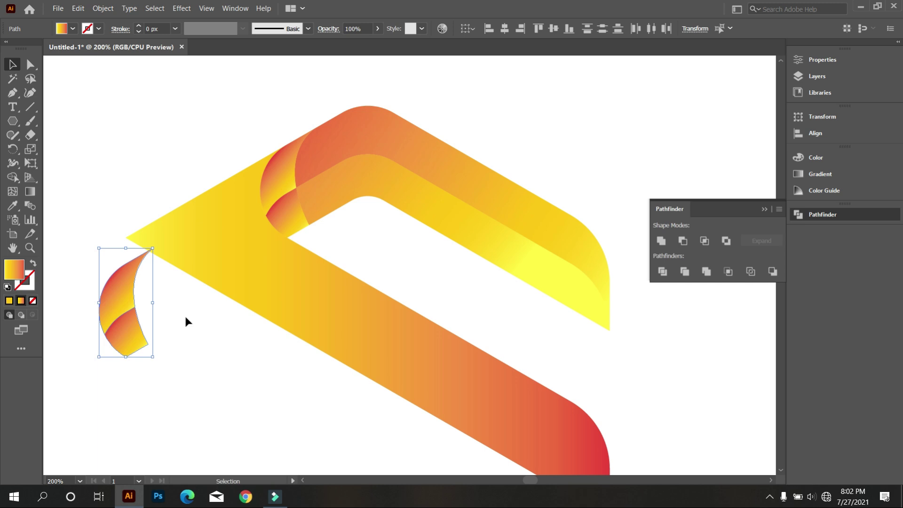
click(661, 240)
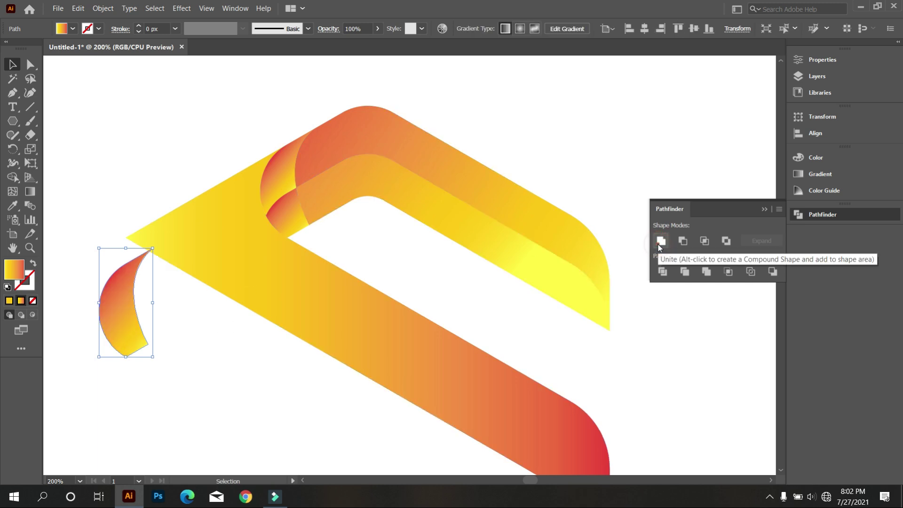
Unite the lower overlap piece with the inner strip, and the upper overlap piece with the upper band
drag(326, 232, 303, 210)
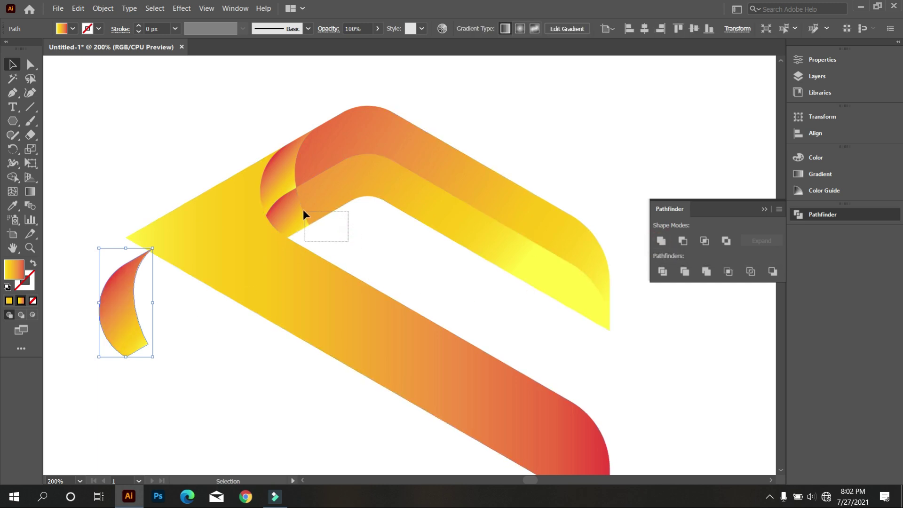
click(661, 240)
click(585, 135)
drag(282, 121, 332, 134)
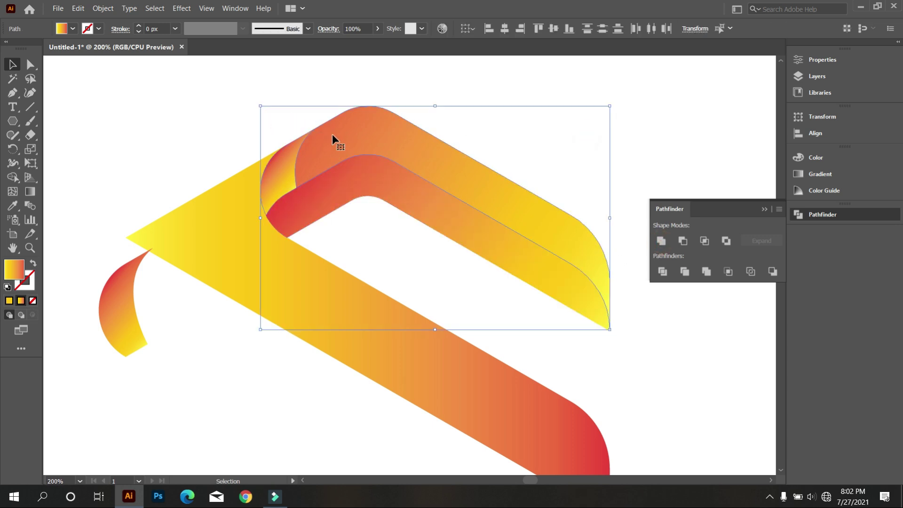
click(661, 241)
click(656, 162)
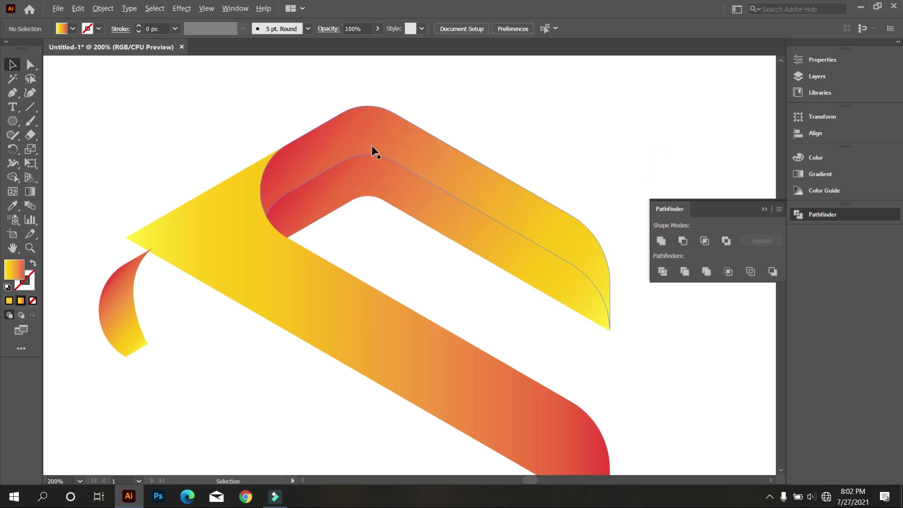
Redraw the united upper band's gradient from red at the fold to yellow near the right end's rounded corner
click(342, 141)
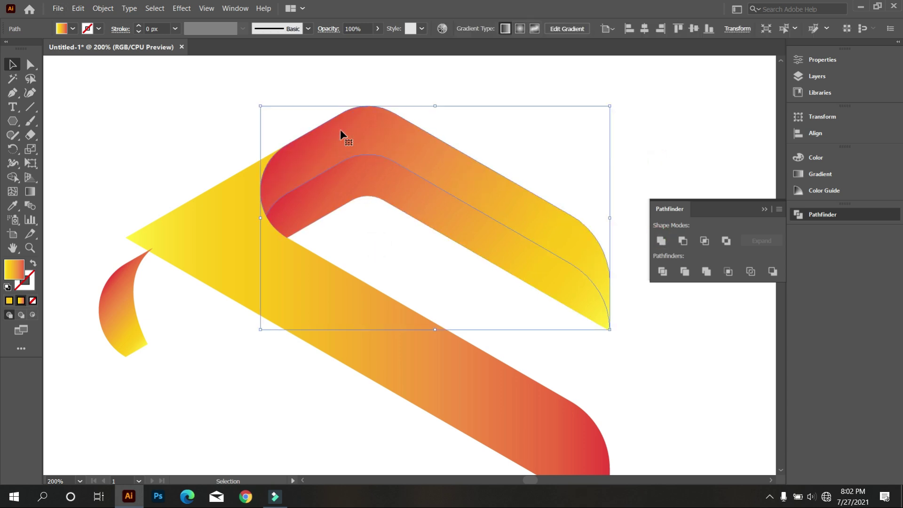
click(33, 192)
drag(269, 167, 582, 238)
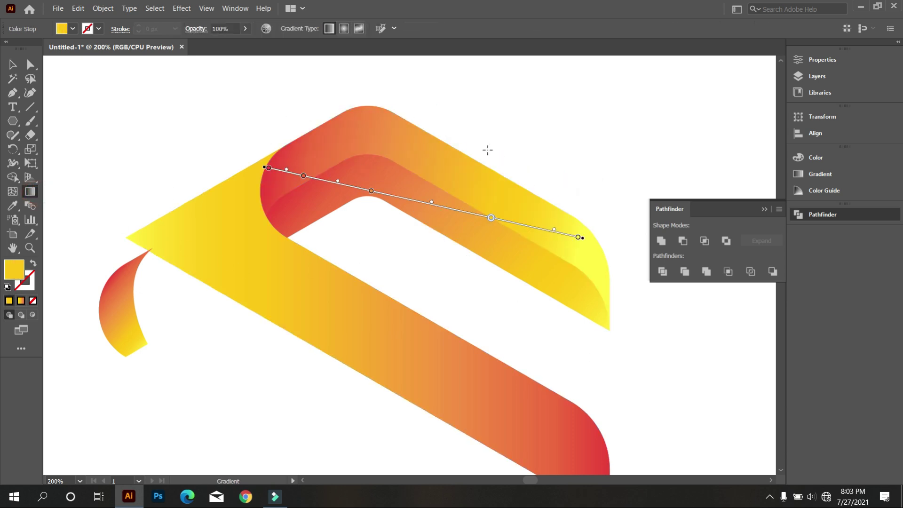
Move the united curved piece back over the fold so it covers the left ends of both upper strips
key(v)
click(239, 382)
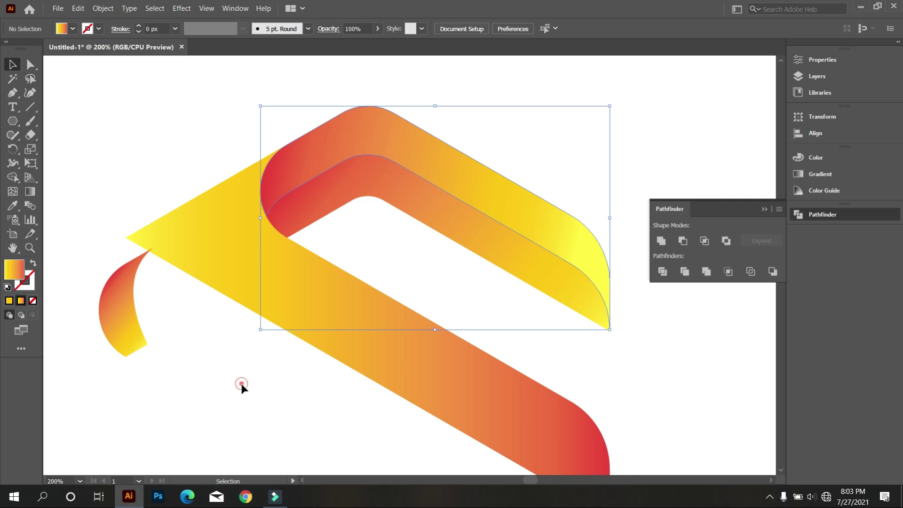
drag(138, 335, 296, 213)
click(371, 260)
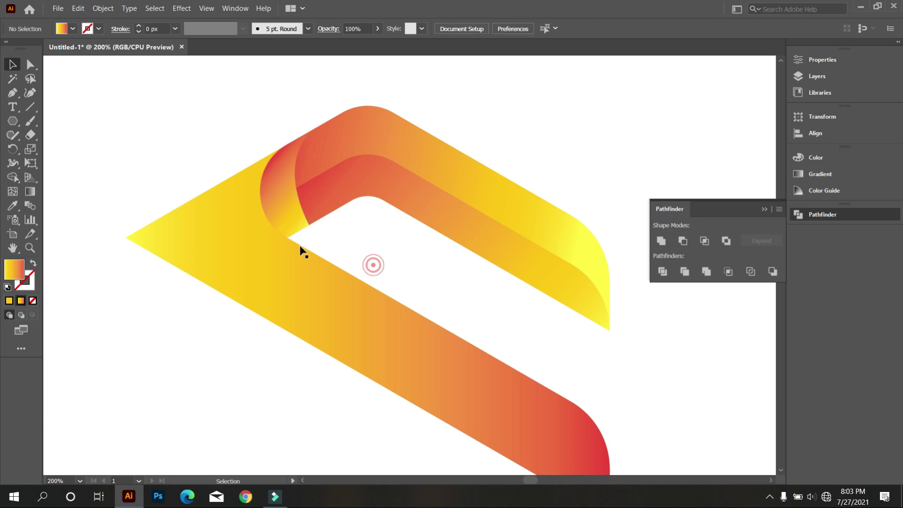
Fill the curved shading piece at the fold with black and set its opacity to 20%
scroll(288, 219, up, 1)
click(290, 218)
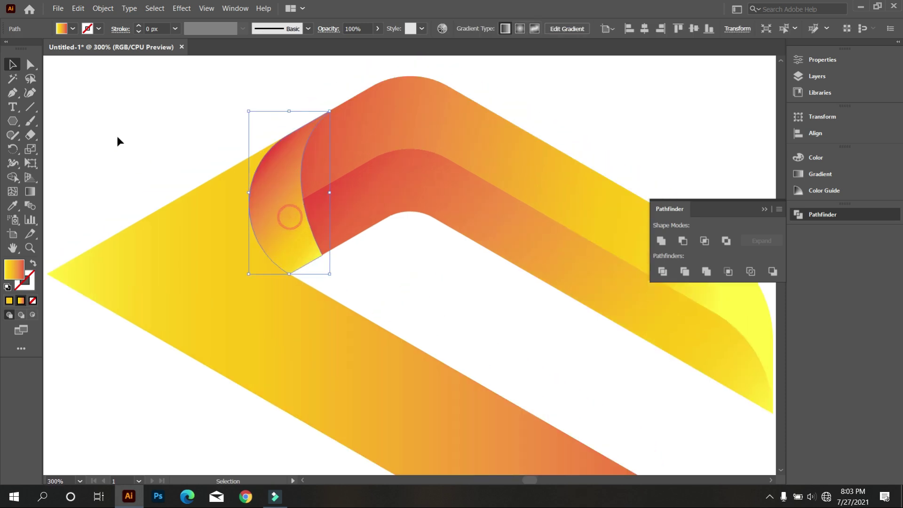
click(72, 31)
click(32, 48)
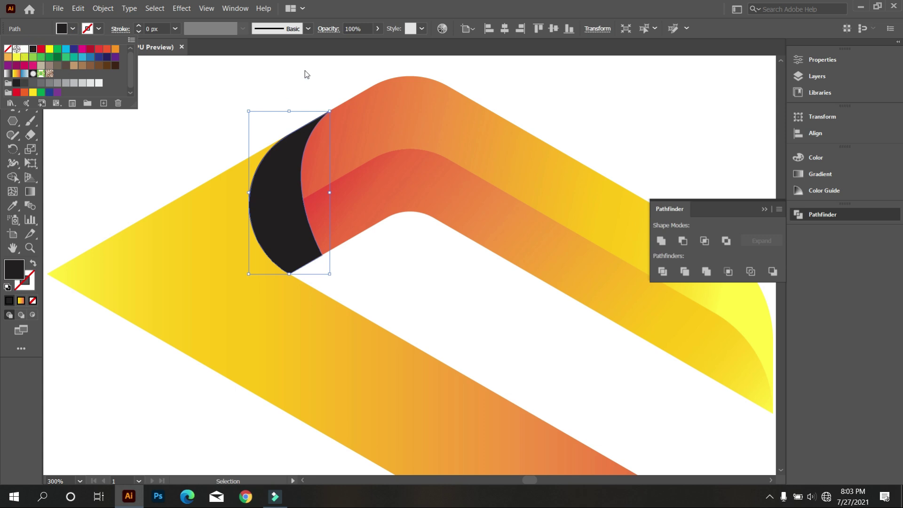
click(358, 28)
text(40)
key(Return)
text(20)
key(Return)
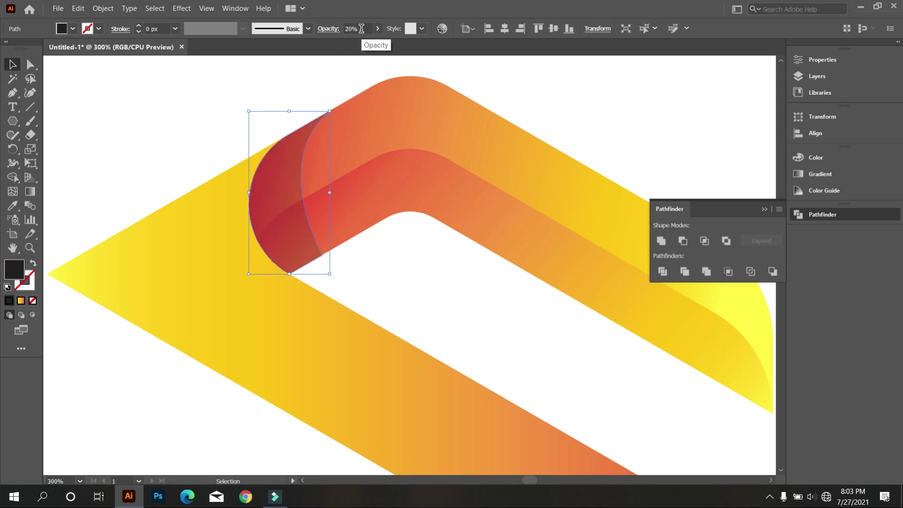
click(390, 289)
key(ctrl+0)
scroll(371, 283, up, 3)
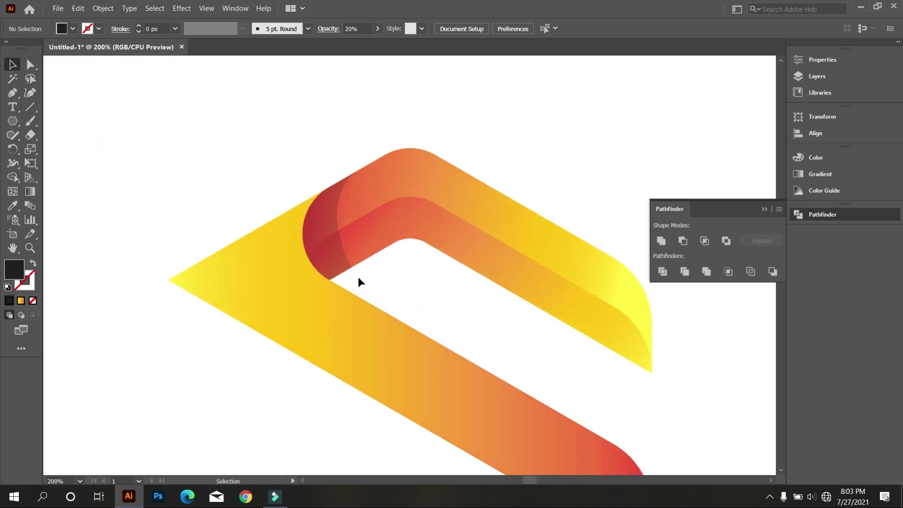
Reduce the curved shading piece's opacity to 10%
scroll(358, 282, up, 2)
click(322, 256)
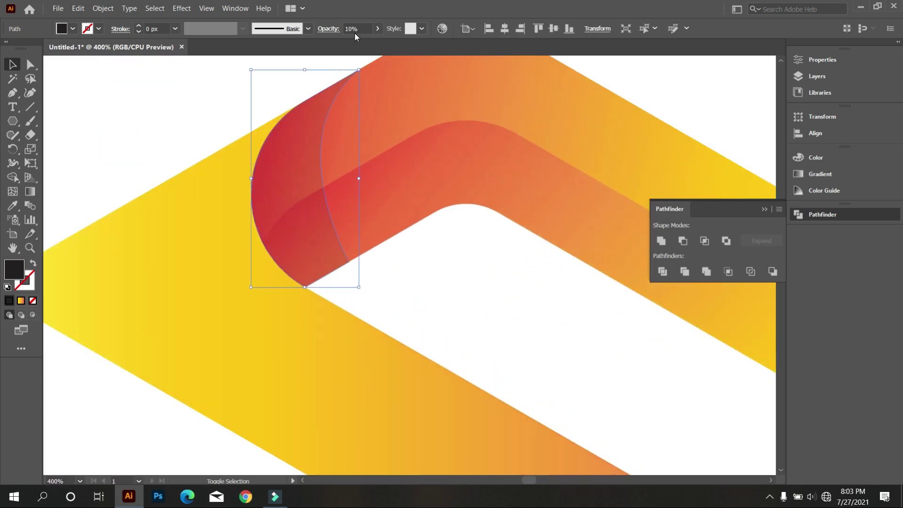
click(452, 294)
scroll(301, 283, down, 4)
scroll(268, 282, down, 1)
click(319, 386)
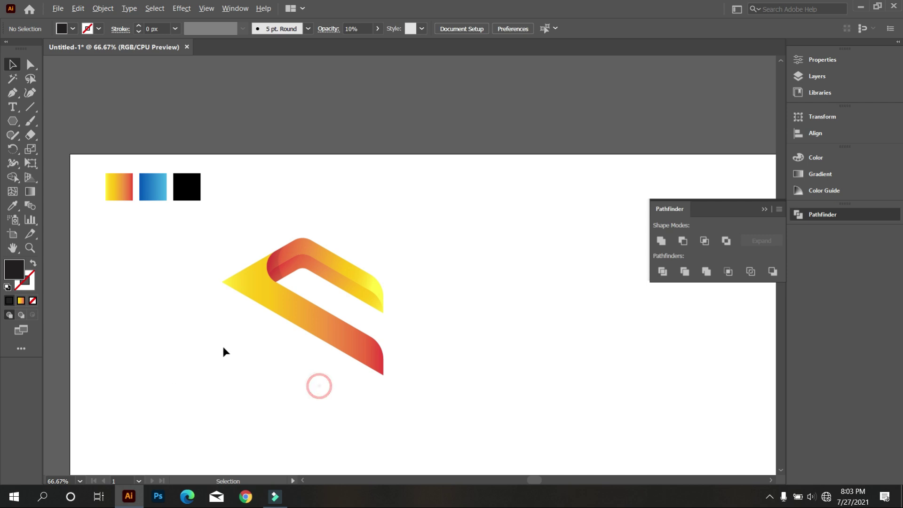
Group all the pieces of the folded-band mark
scroll(303, 311, up, 1)
scroll(303, 307, down, 1)
drag(236, 199, 497, 357)
right_click(461, 210)
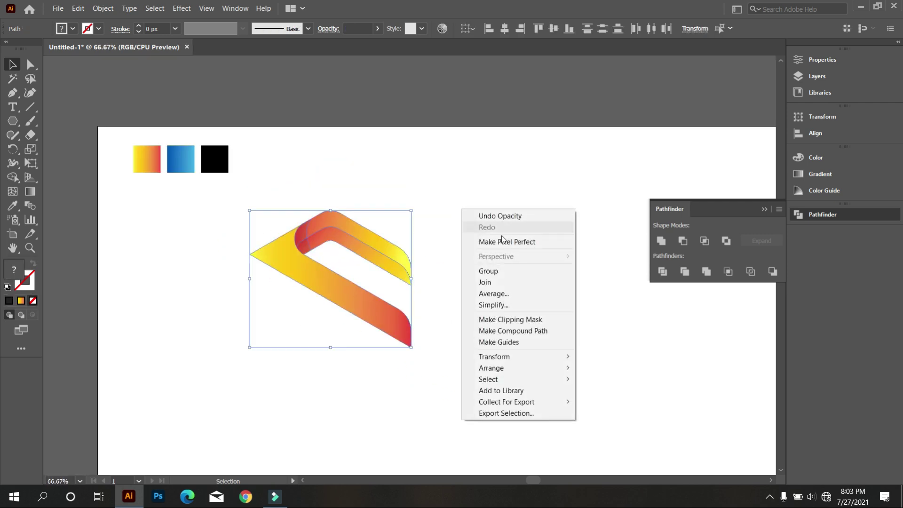
click(523, 278)
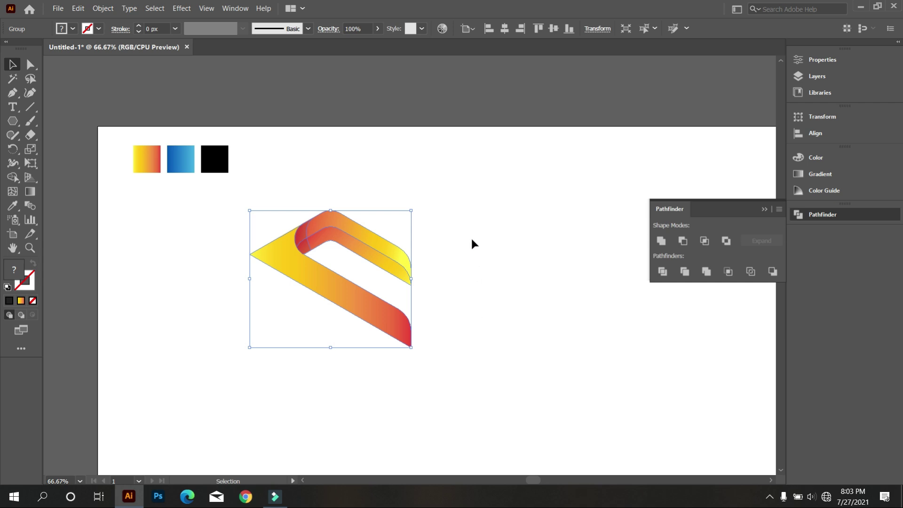
Copy the grouped mark, paste it in place and rotate the copy 180 degrees
click(83, 8)
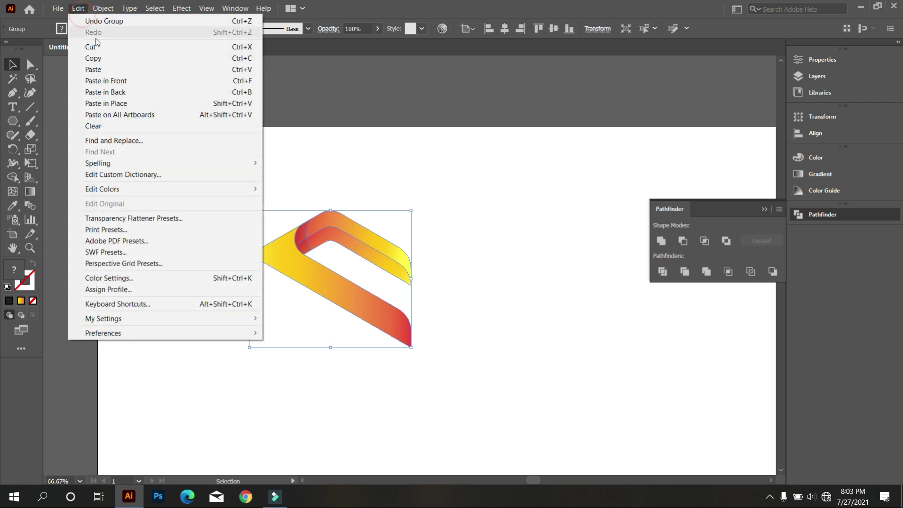
click(101, 58)
click(73, 8)
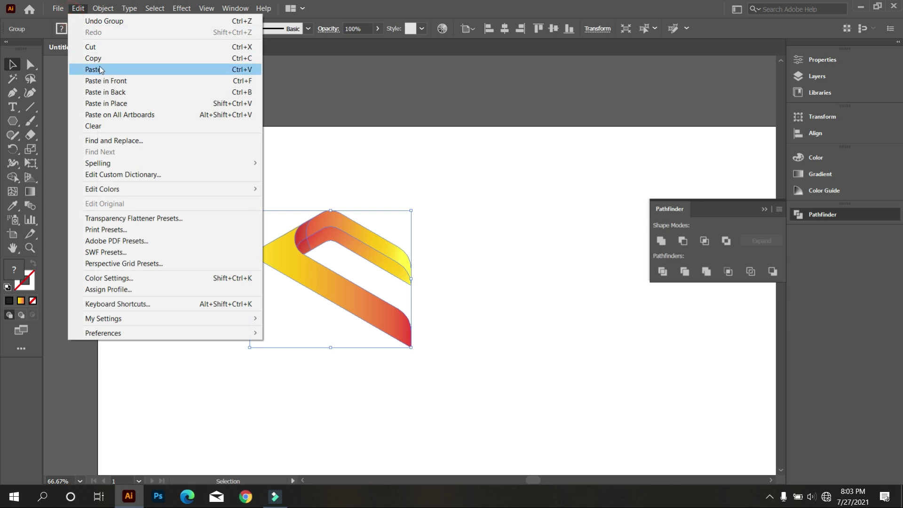
click(111, 103)
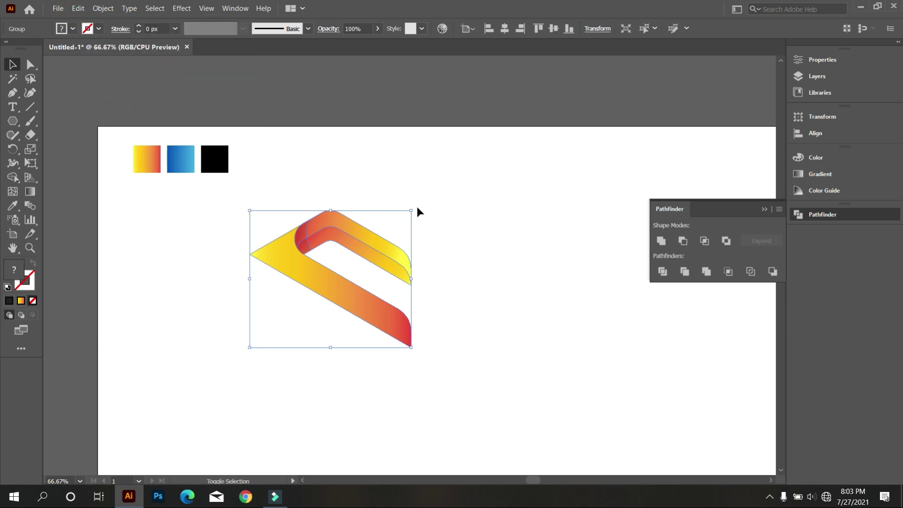
drag(415, 203, 248, 351)
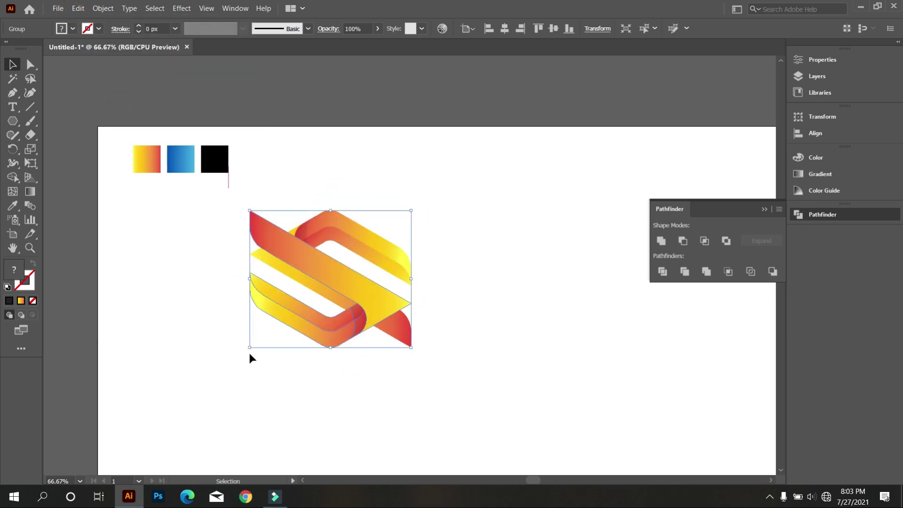
Move the rotated copy straight down so the two diagonal bands run parallel with a narrow gap, forming an S-shaped hexagon
key(shift+Down)
key(shift+Down)
key(shift+Down)
key(shift+Down)
key(shift+Down)
key(shift+Down)
key(shift+Down)
key(shift+Down)
key(shift+Down)
key(shift+Down)
key(shift+Down)
key(shift+Down)
key(shift+Down)
key(shift+Down)
key(shift+Down)
key(shift+Down)
key(shift+Down)
key(shift+Down)
key(shift+Down)
key(shift+Down)
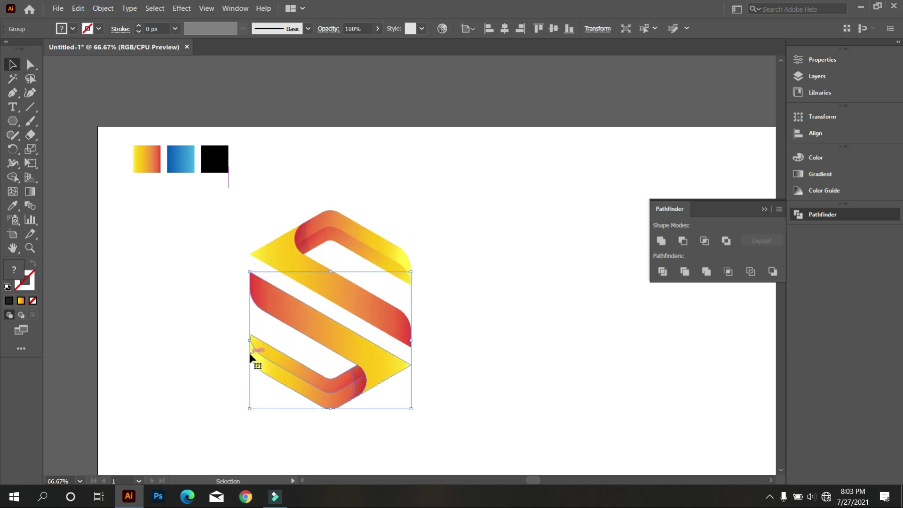
click(485, 331)
scroll(477, 336, down, 3)
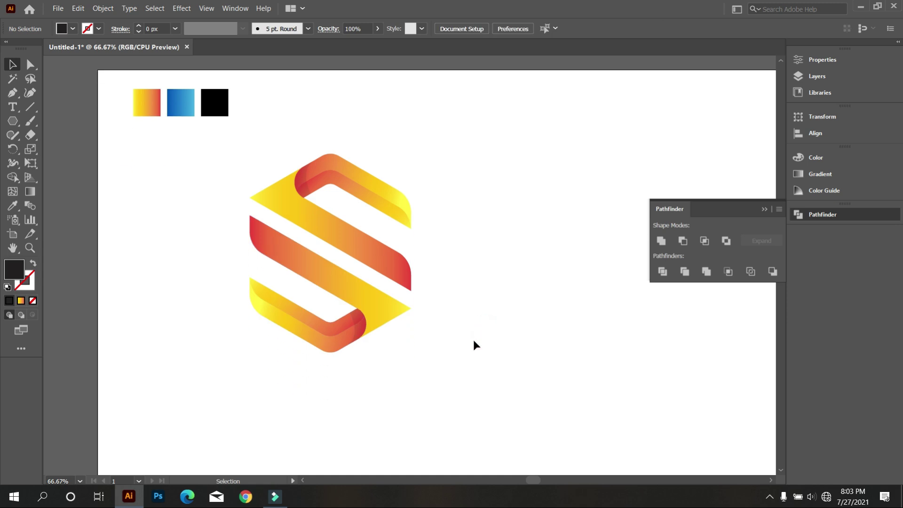
click(356, 291)
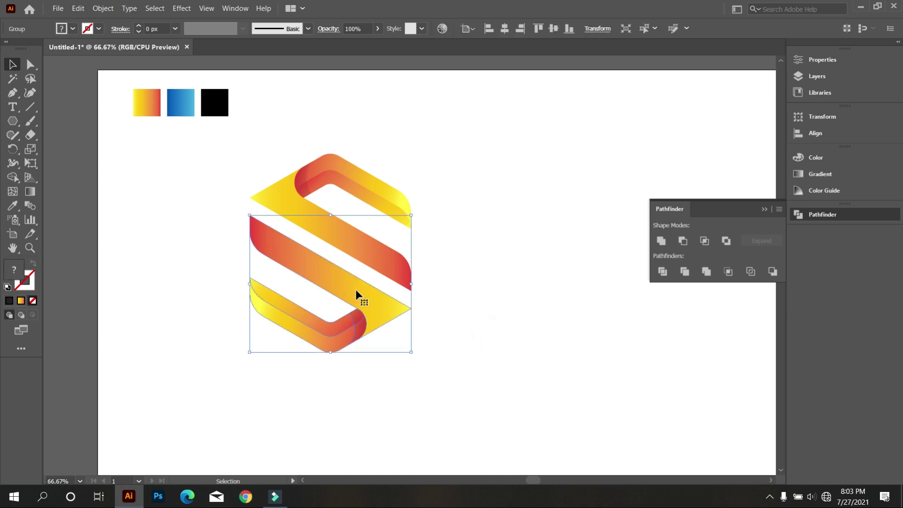
click(521, 283)
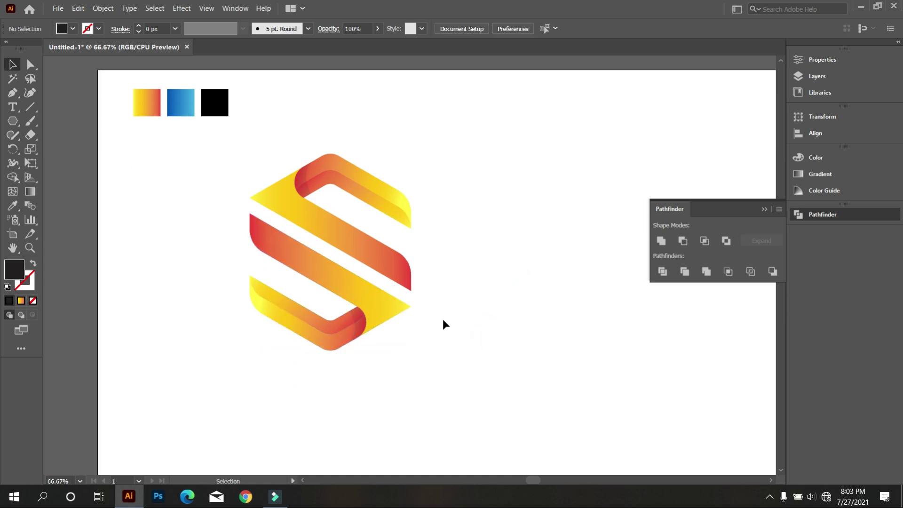
Ungroup the rotated lower half of the mark
scroll(387, 327, down, 1)
right_click(352, 271)
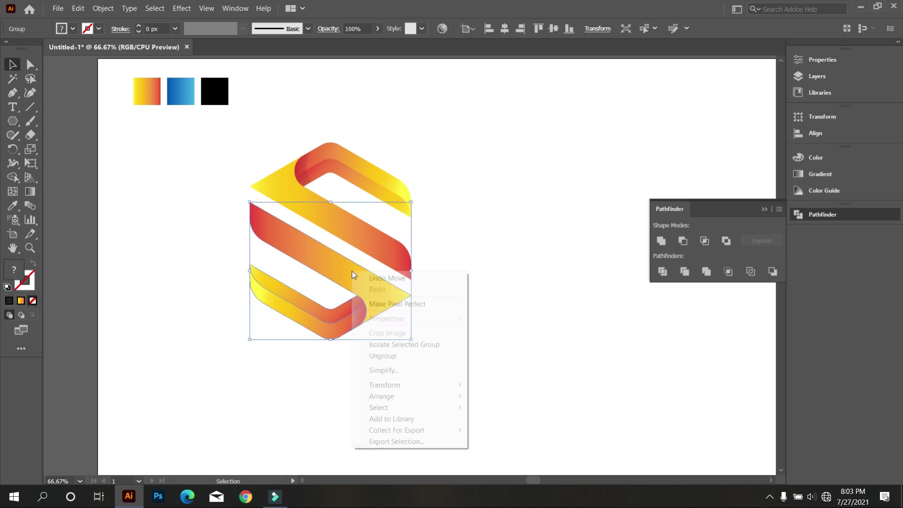
click(393, 356)
click(493, 313)
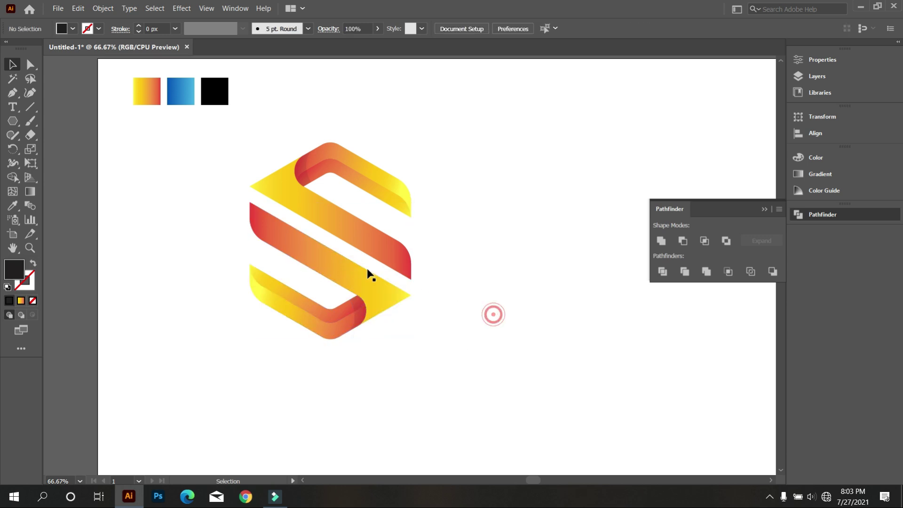
Recolor the lower half's diagonal band, inner strip and outer band with the blue gradient sampled from the blue square and recolored pieces
click(352, 266)
click(13, 206)
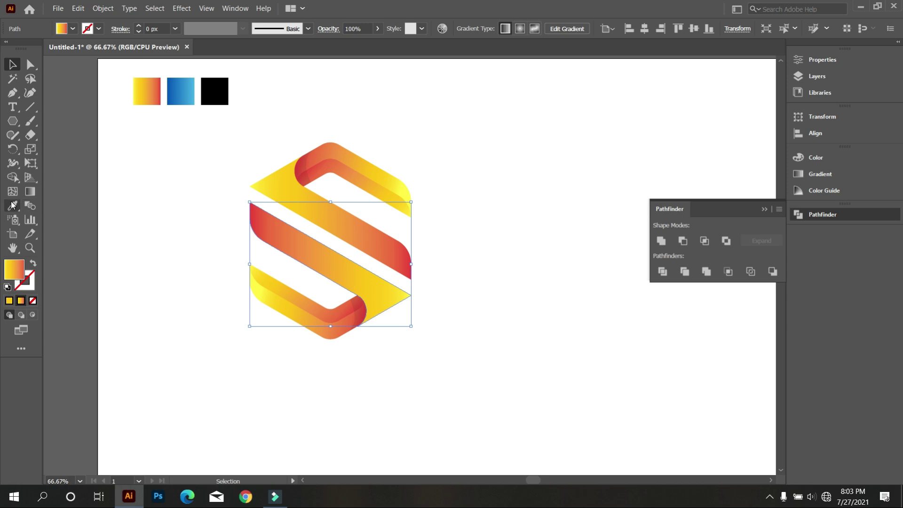
click(179, 89)
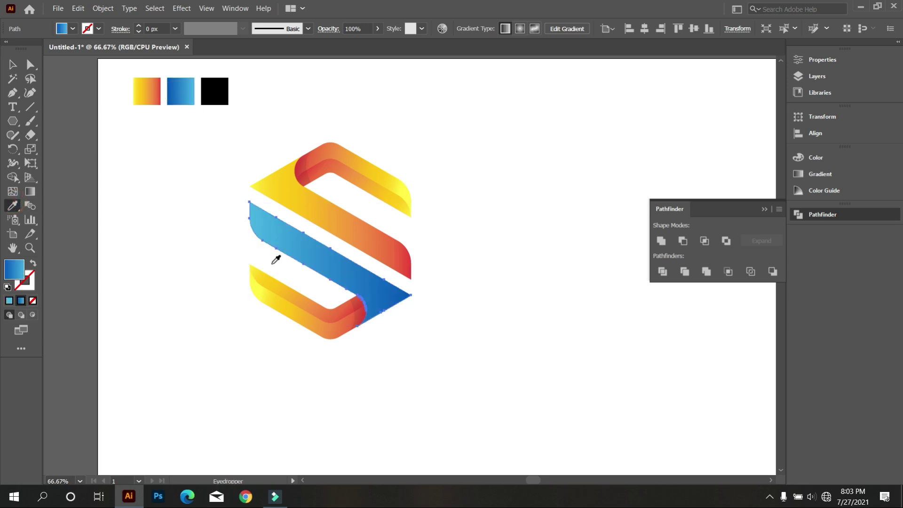
ctrl+click(283, 293)
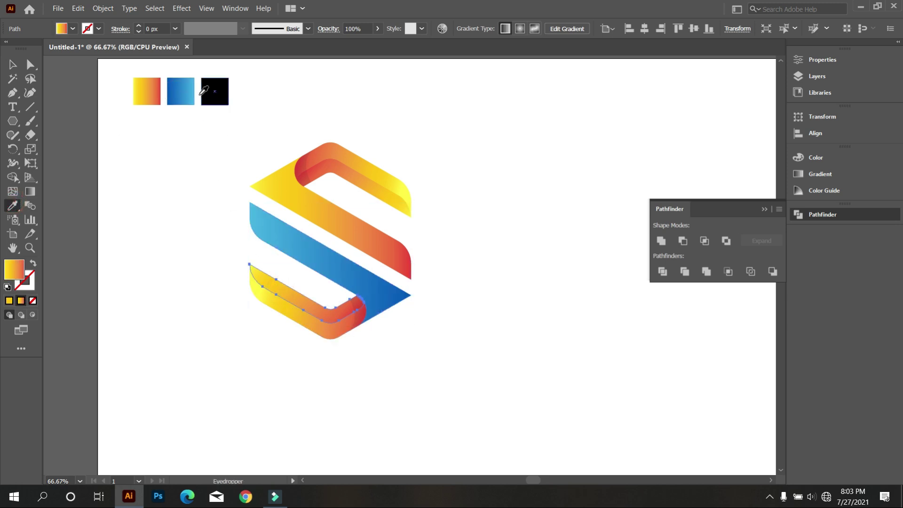
click(300, 239)
ctrl+click(325, 334)
click(346, 267)
click(12, 68)
click(142, 271)
scroll(329, 363, up, 1)
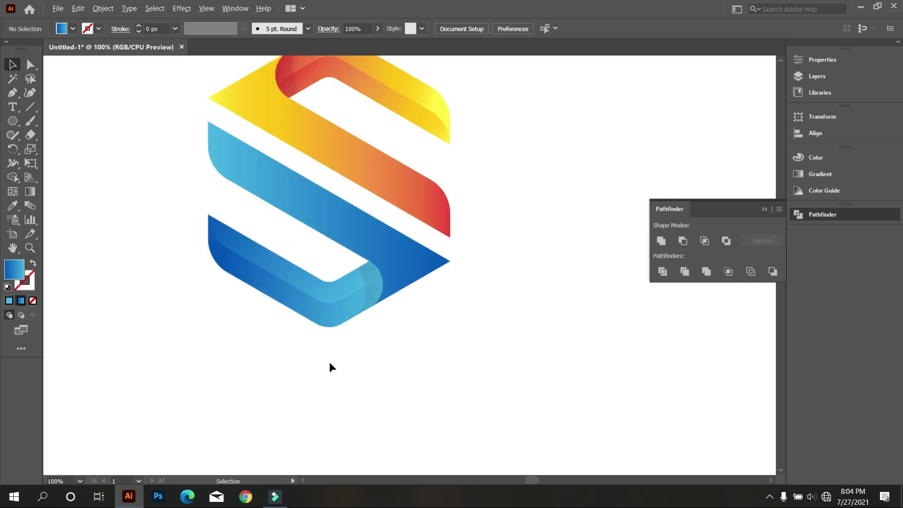
Redraw the blue diagonal band's gradient from dark blue at its upper-left end to light blue near the band's middle
click(314, 317)
scroll(314, 317, up, 1)
click(274, 195)
click(31, 192)
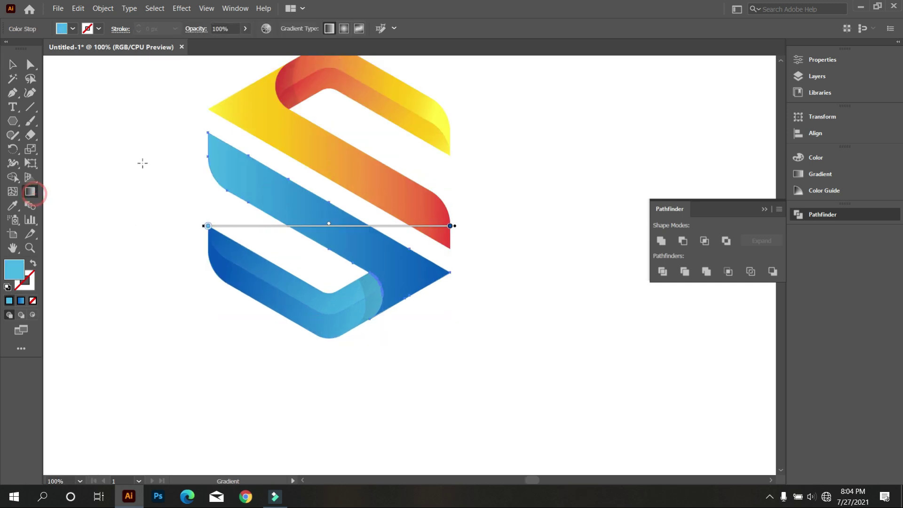
drag(359, 263, 171, 137)
drag(204, 197, 440, 298)
drag(157, 125, 431, 314)
mouse_move(185, 135)
mouse_down()
mouse_move(262, 148)
mouse_move(308, 223)
mouse_up()
click(12, 65)
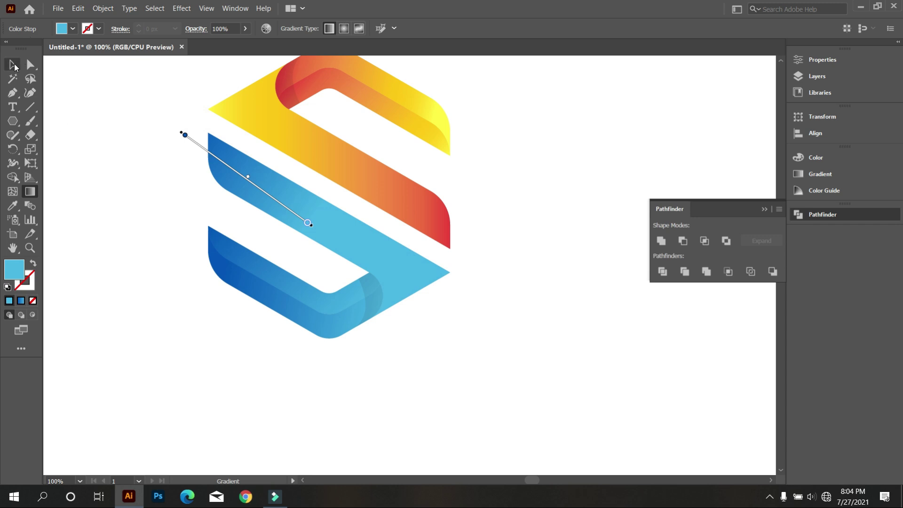
click(112, 152)
Redraw the lower outer band's gradient from light blue near its left end to dark blue at the fold
click(311, 322)
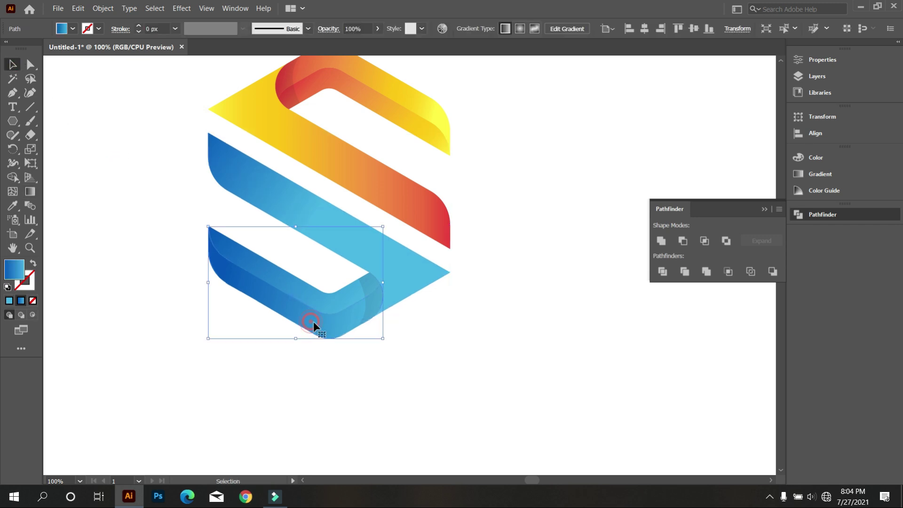
click(31, 191)
mouse_move(187, 229)
mouse_down()
mouse_move(382, 361)
mouse_move(395, 333)
mouse_up()
mouse_move(234, 234)
mouse_down()
mouse_move(353, 365)
mouse_move(375, 334)
mouse_up()
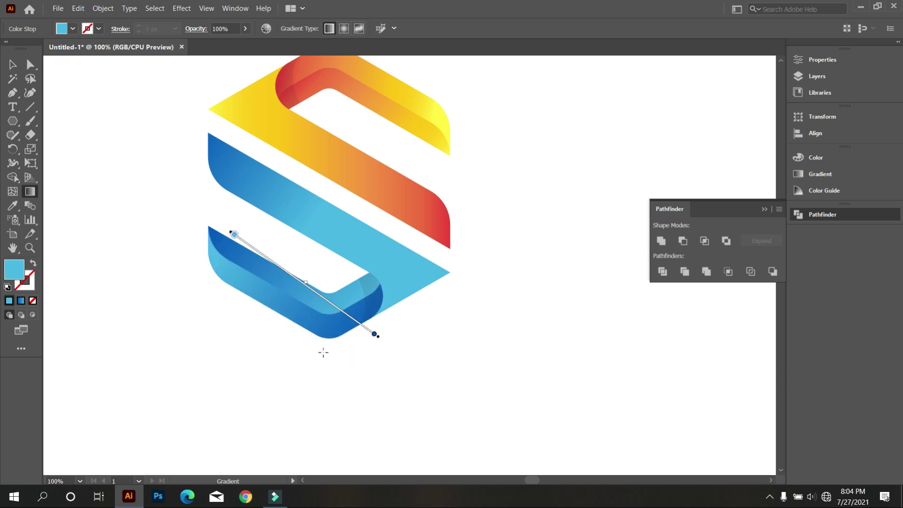
Add a middle color stop at about 54% to the lower outer band's gradient, and select the inner blue strip
click(827, 173)
click(712, 241)
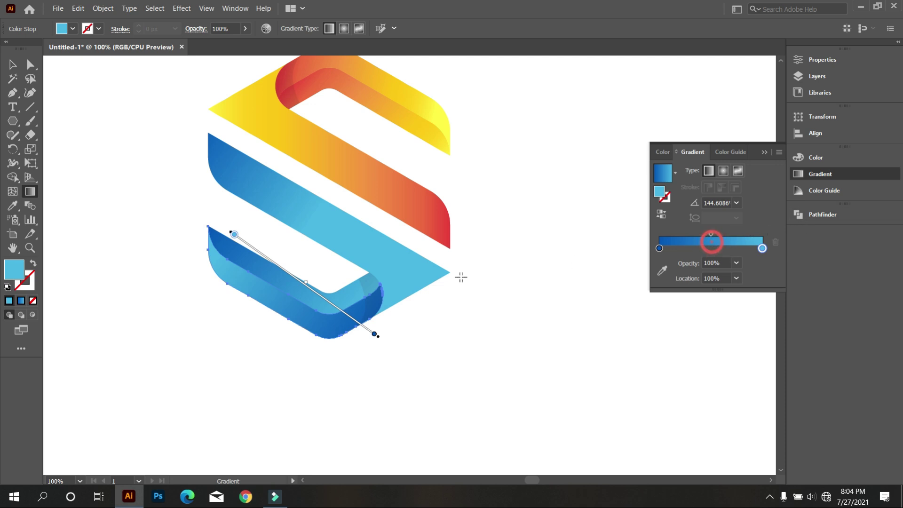
click(715, 248)
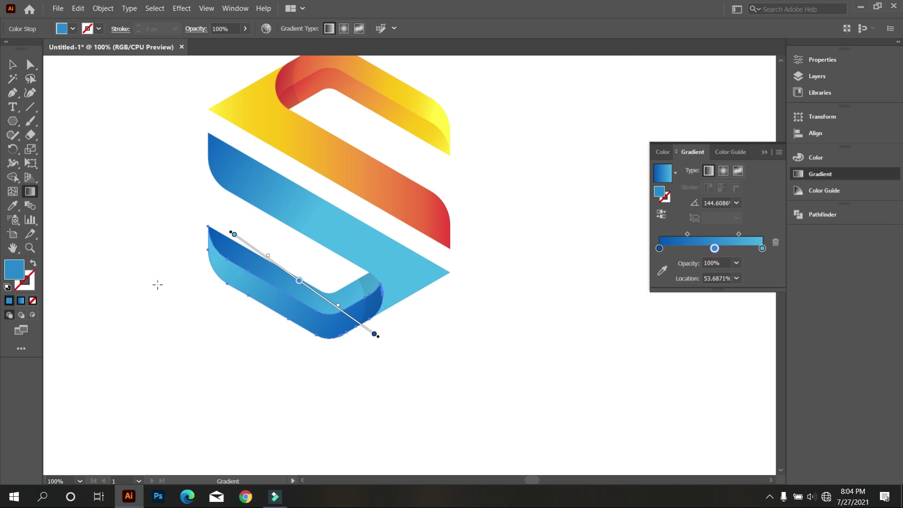
click(13, 64)
click(329, 382)
click(344, 292)
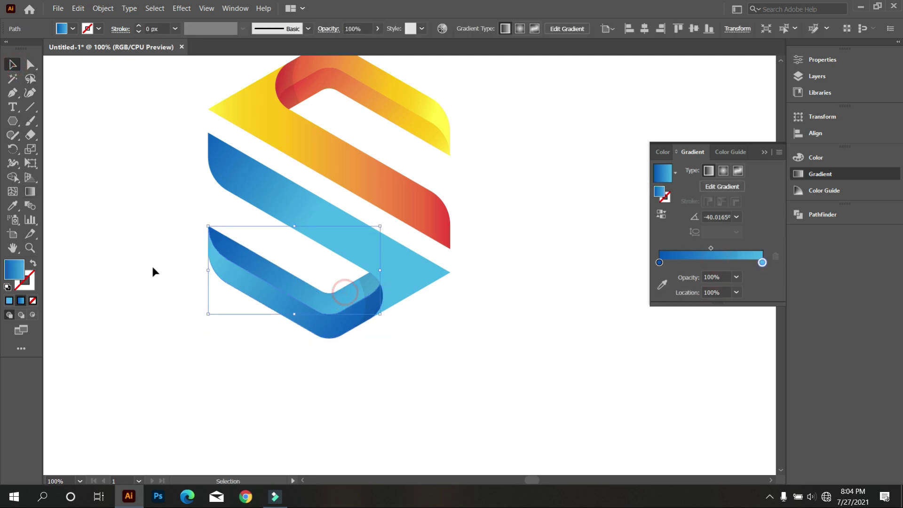